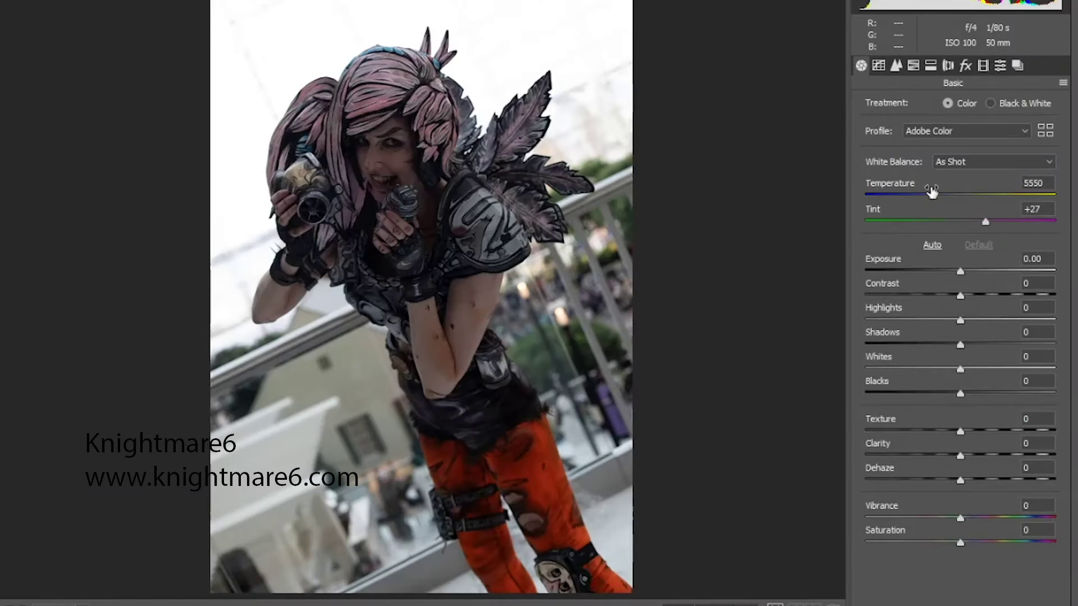
Set Temperature 5950, Contrast +24, Highlights -71, Shadows +56, Whites -1, Vibrance +28
{"action": "left_click_drag", "start_coordinate": [975, 337], "coordinate": [1014, 346]}
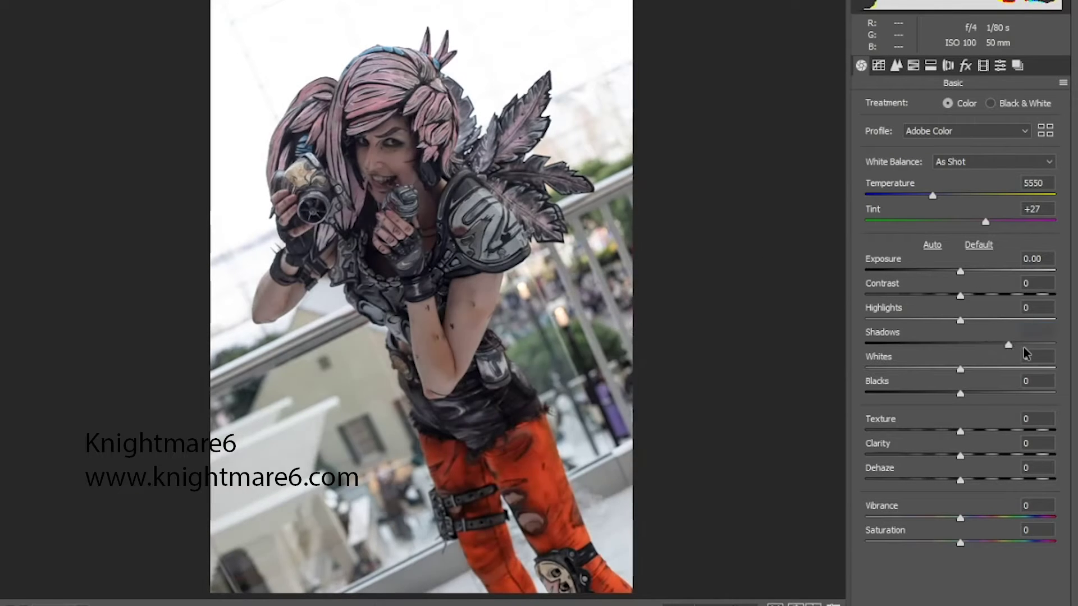
{"action": "left_click_drag", "start_coordinate": [960, 295], "coordinate": [983, 295]}
{"action": "left_click_drag", "start_coordinate": [960, 517], "coordinate": [987, 517]}
{"action": "left_click_drag", "start_coordinate": [933, 196], "coordinate": [946, 202]}
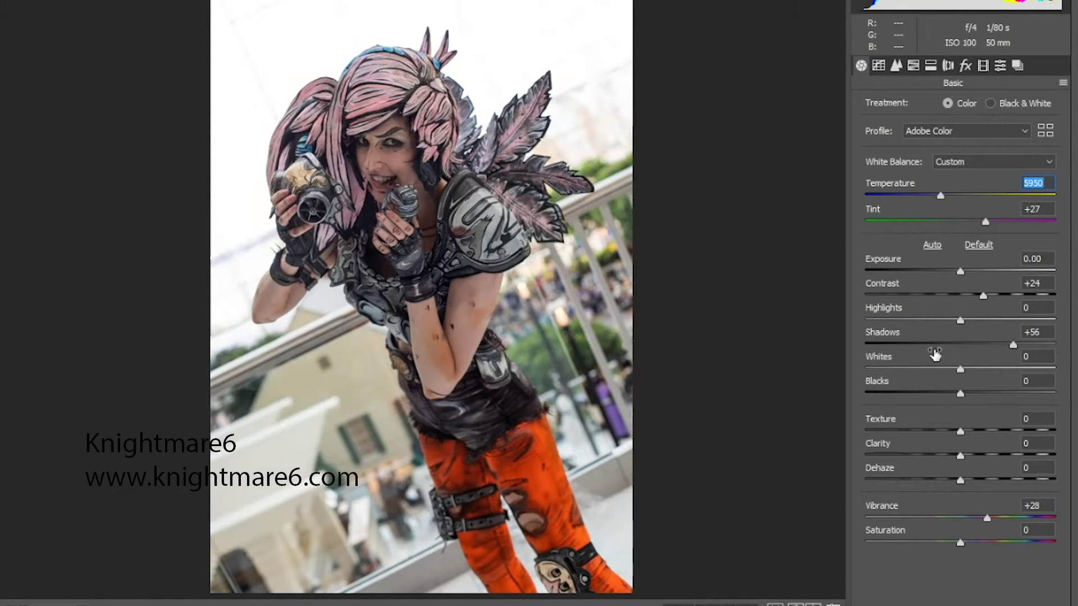
{"action": "mouse_move", "coordinate": [960, 369]}
{"action": "left_mouse_down"}
{"action": "mouse_move", "coordinate": [976, 376]}
{"action": "mouse_move", "coordinate": [945, 369]}
{"action": "left_mouse_up"}
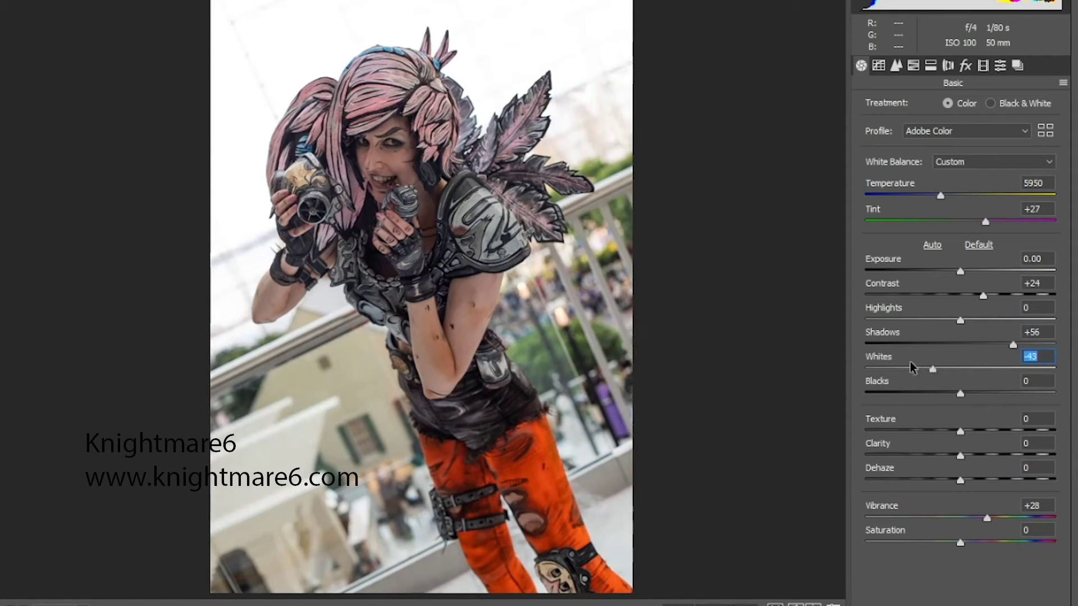
{"action": "left_click", "coordinate": [960, 320]}
{"action": "left_click_drag", "start_coordinate": [960, 320], "coordinate": [893, 320]}
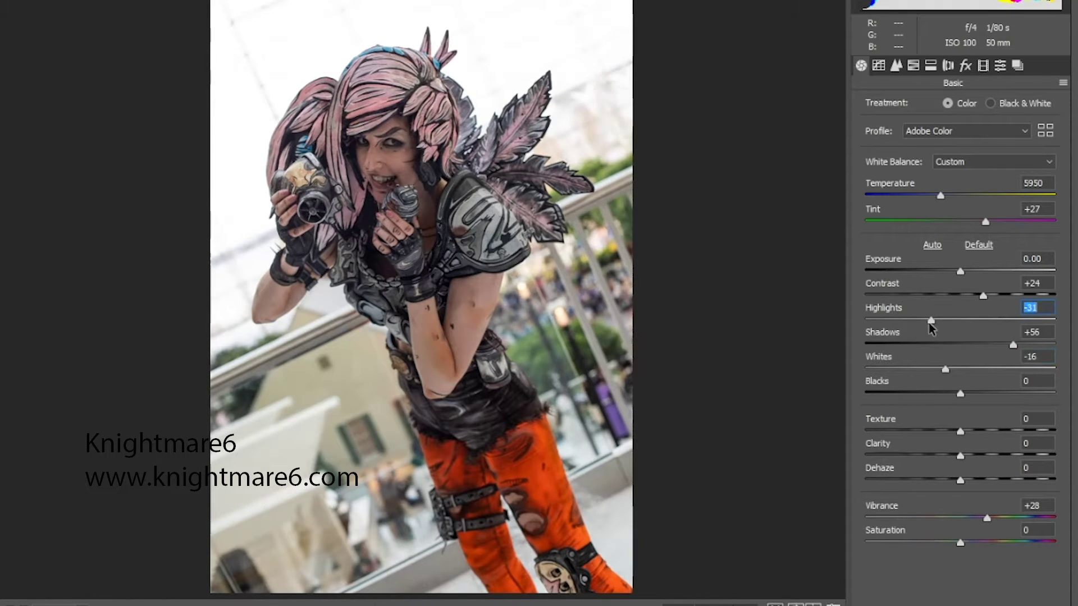
{"action": "left_click", "coordinate": [945, 369]}
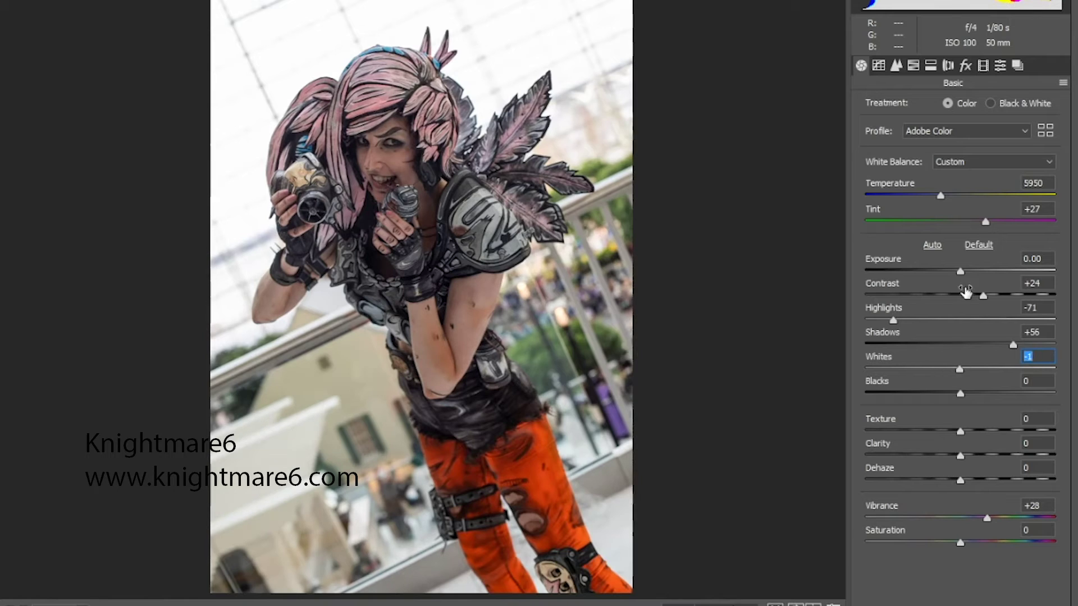
{"action": "left_click", "coordinate": [913, 65]}
{"action": "left_click", "coordinate": [949, 110]}
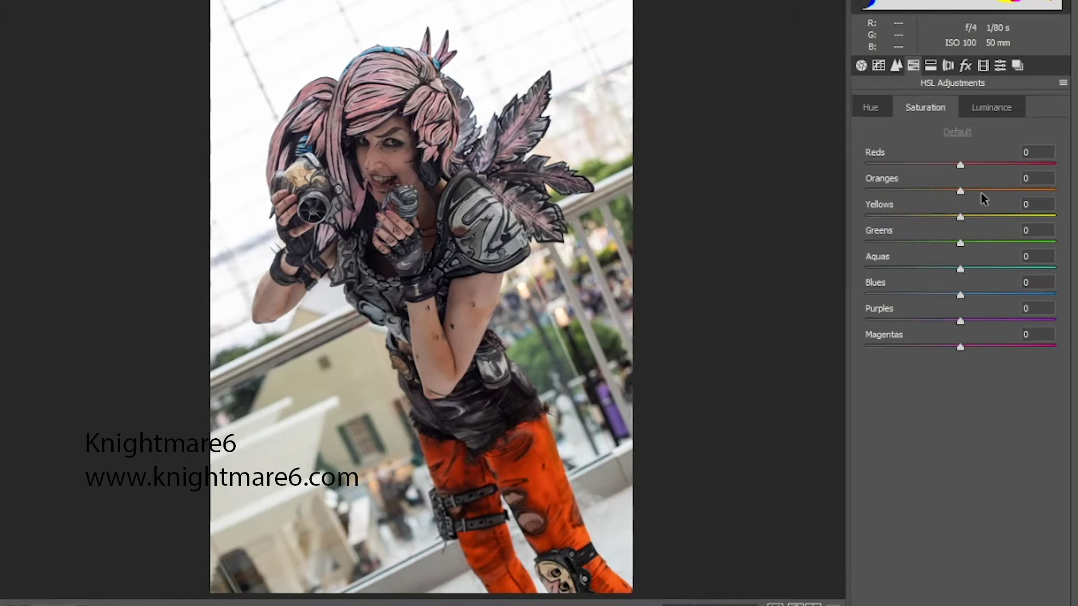
Brighten orange luminance to +71 and boost purple and magenta saturation
{"action": "left_click", "coordinate": [992, 107]}
{"action": "left_click_drag", "start_coordinate": [961, 191], "coordinate": [1028, 191]}
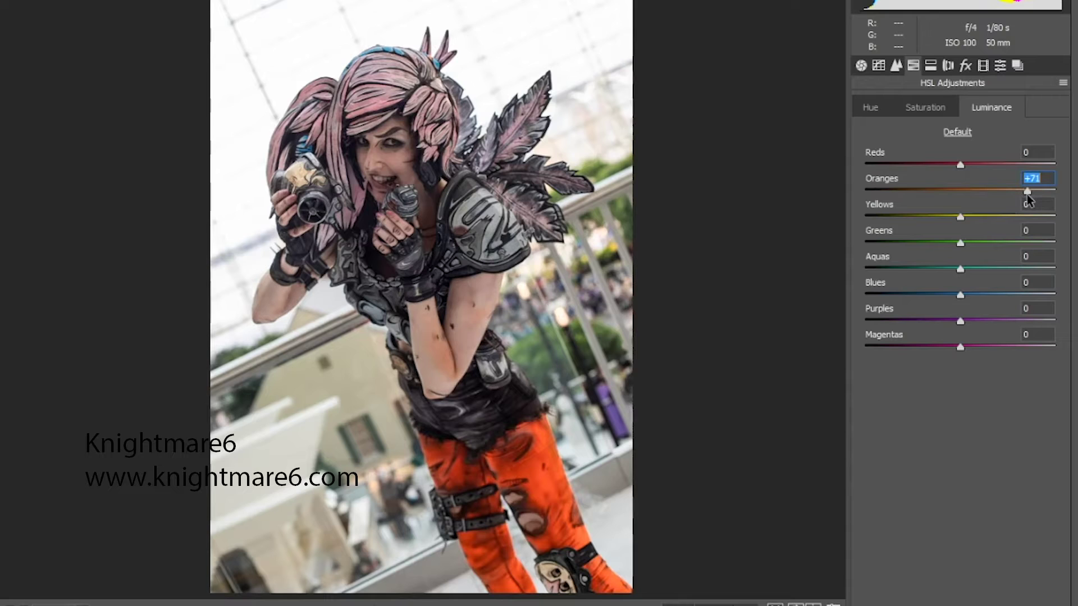
{"action": "left_click", "coordinate": [885, 109]}
{"action": "mouse_move", "coordinate": [961, 165]}
{"action": "left_mouse_down"}
{"action": "mouse_move", "coordinate": [992, 166]}
{"action": "mouse_move", "coordinate": [961, 169]}
{"action": "left_mouse_up"}
{"action": "left_click", "coordinate": [908, 108]}
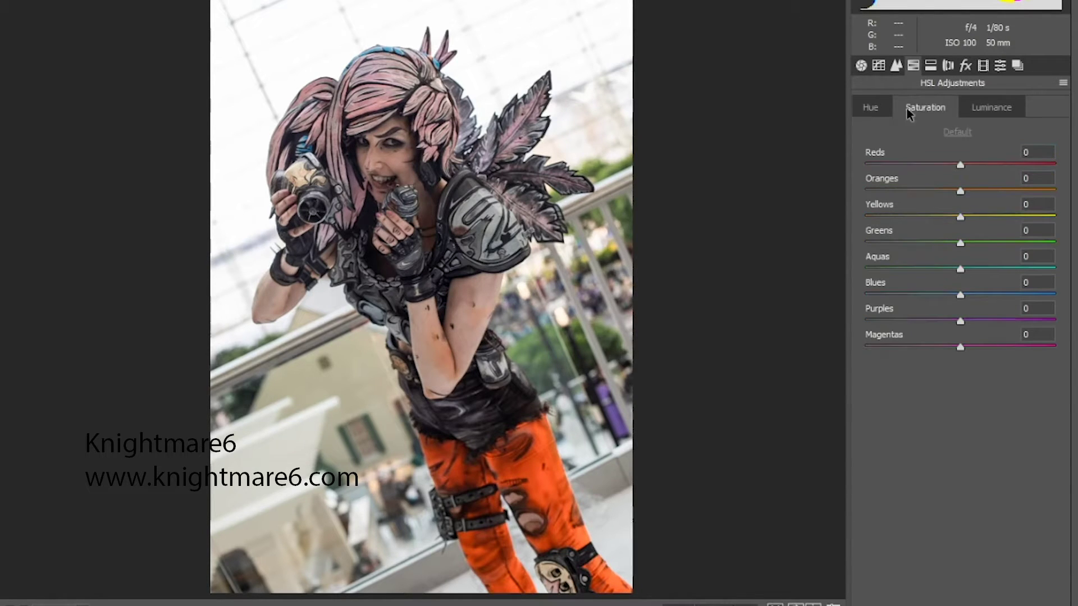
{"action": "mouse_move", "coordinate": [983, 319]}
{"action": "left_mouse_down"}
{"action": "mouse_move", "coordinate": [1003, 320]}
{"action": "mouse_move", "coordinate": [983, 347]}
{"action": "left_mouse_up"}
Set luminance Purples +33, Magentas -23, Blues +17, adjust yellows, and nudge the curve's black point
{"action": "left_click", "coordinate": [992, 108]}
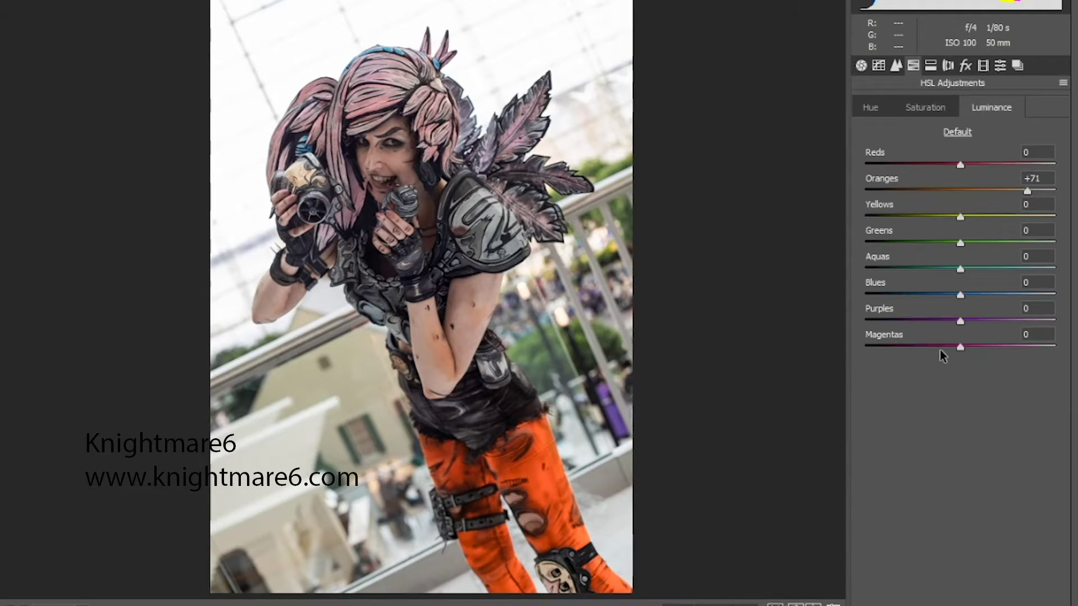
{"action": "mouse_move", "coordinate": [961, 321]}
{"action": "left_mouse_down"}
{"action": "mouse_move", "coordinate": [900, 316]}
{"action": "mouse_move", "coordinate": [999, 329]}
{"action": "mouse_move", "coordinate": [992, 335]}
{"action": "left_mouse_up"}
{"action": "left_click_drag", "start_coordinate": [929, 347], "coordinate": [938, 349]}
{"action": "left_click_drag", "start_coordinate": [959, 303], "coordinate": [976, 300]}
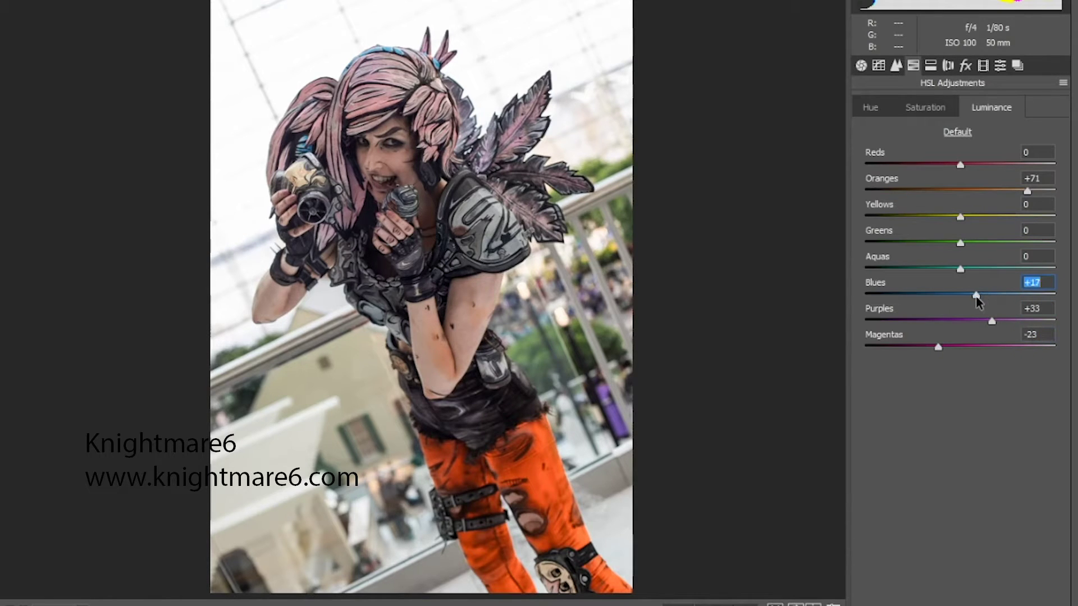
{"action": "left_click_drag", "start_coordinate": [960, 217], "coordinate": [932, 217]}
{"action": "left_click", "coordinate": [939, 106]}
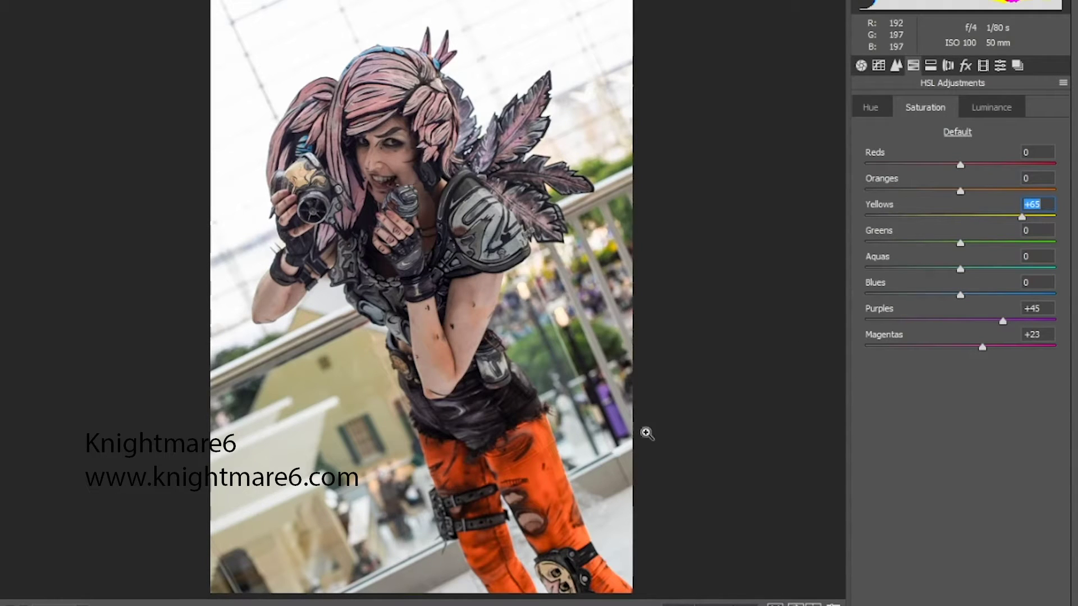
{"action": "left_click", "coordinate": [878, 65]}
{"action": "left_click_drag", "start_coordinate": [859, 379], "coordinate": [862, 380]}
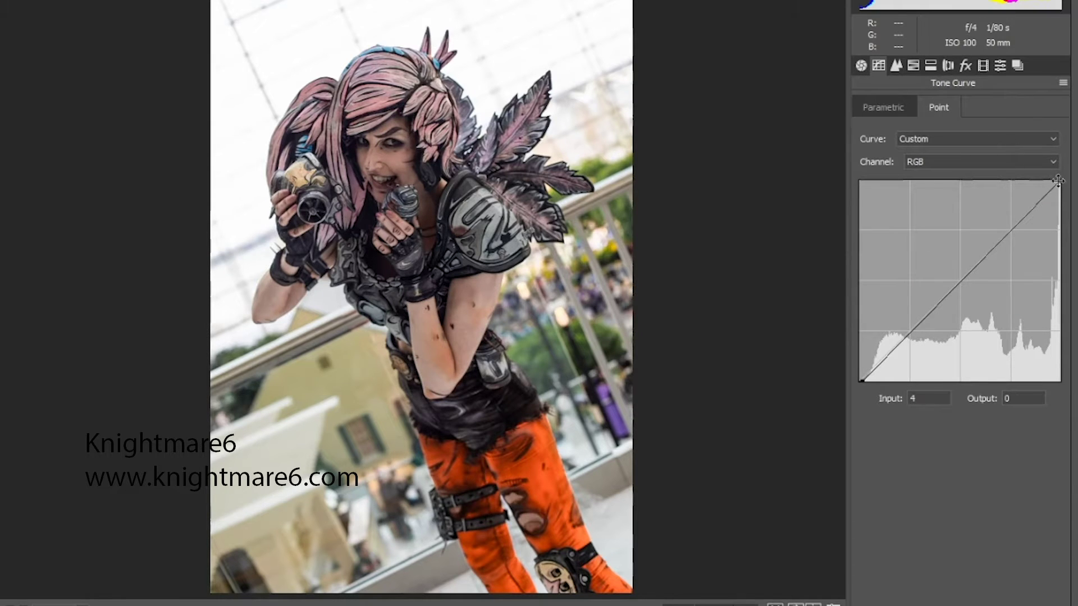
Add a tone curve point at 172/179 to lift the upper midtones
{"action": "left_click_drag", "start_coordinate": [1058, 181], "coordinate": [1074, 181]}
{"action": "left_click_drag", "start_coordinate": [993, 251], "coordinate": [994, 240]}
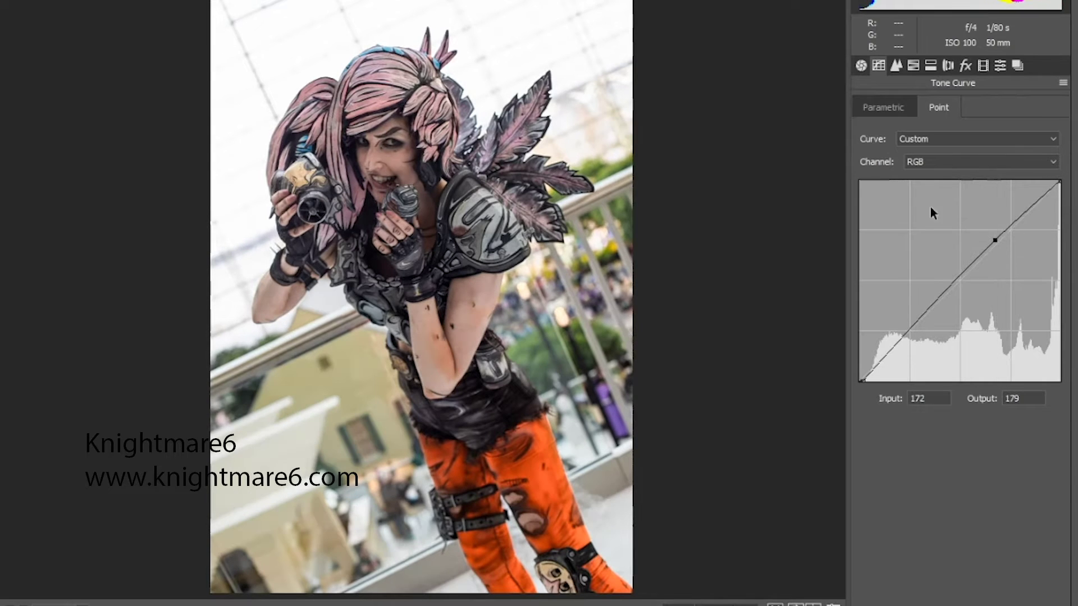
{"action": "left_click", "coordinate": [914, 65]}
{"action": "left_click", "coordinate": [879, 66]}
Set Clarity +14, Dehaze -1 and Texture +11 in the Basic panel
{"action": "left_click", "coordinate": [979, 456]}
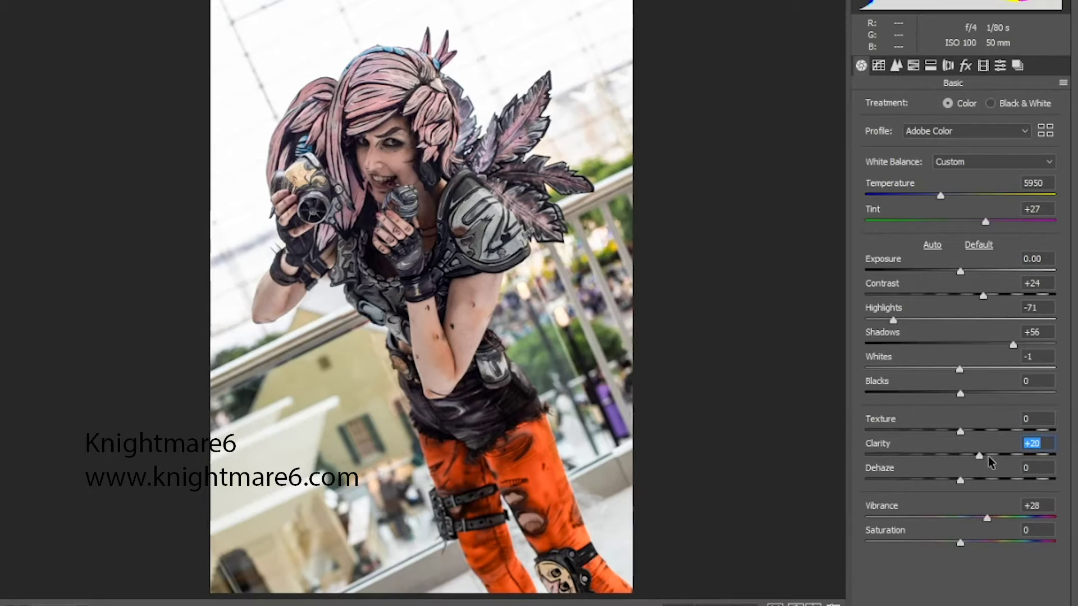
{"action": "left_click_drag", "start_coordinate": [975, 456], "coordinate": [958, 480]}
{"action": "left_click", "coordinate": [957, 480]}
{"action": "left_click_drag", "start_coordinate": [961, 431], "coordinate": [972, 432]}
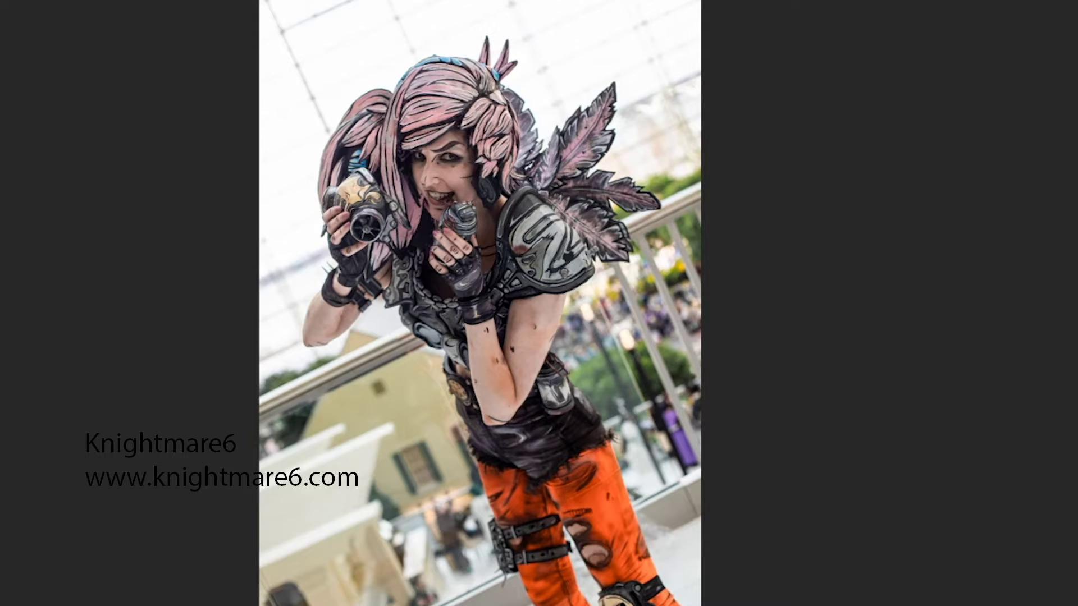
Apply a 7-pixel High Pass filter and blend the layer in Overlay mode
{"action": "key", "text": "alt+t"}
{"action": "left_click", "coordinate": [283, 194]}
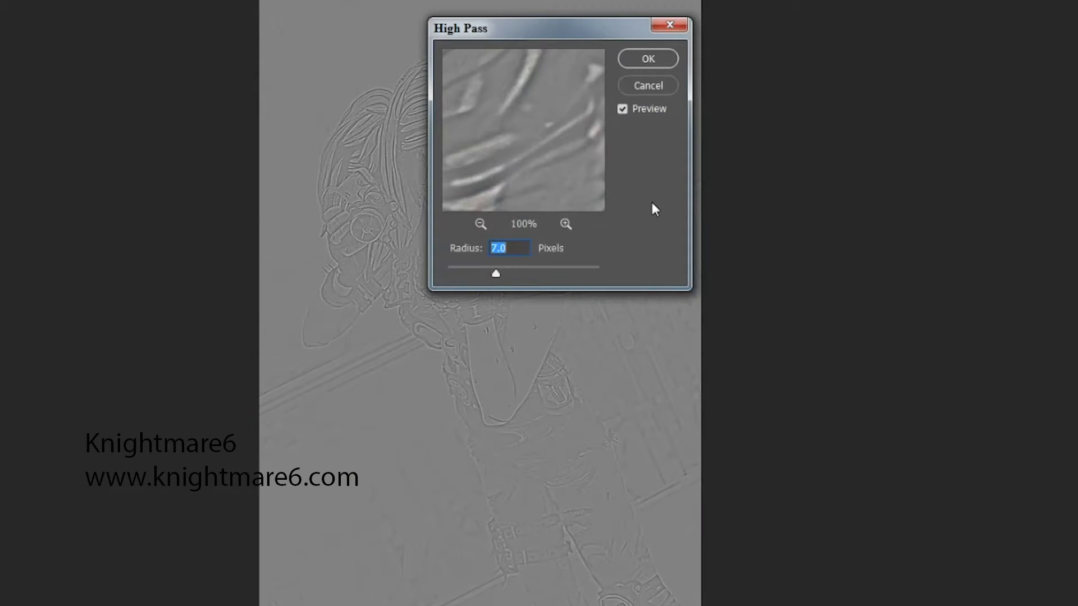
{"action": "left_click_drag", "start_coordinate": [600, 31], "coordinate": [965, 68]}
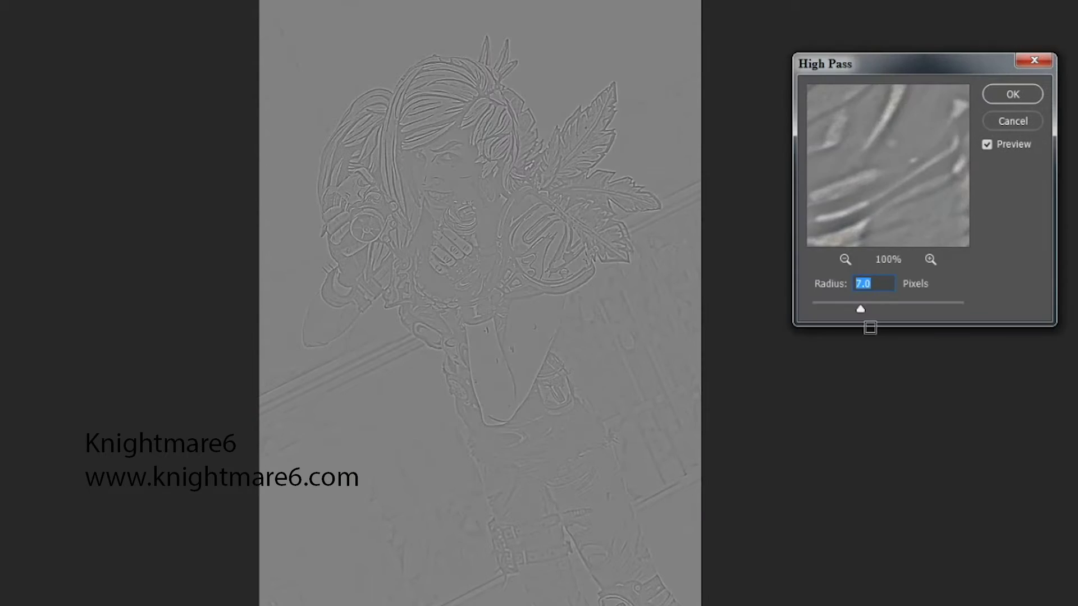
{"action": "left_click", "coordinate": [1036, 98]}
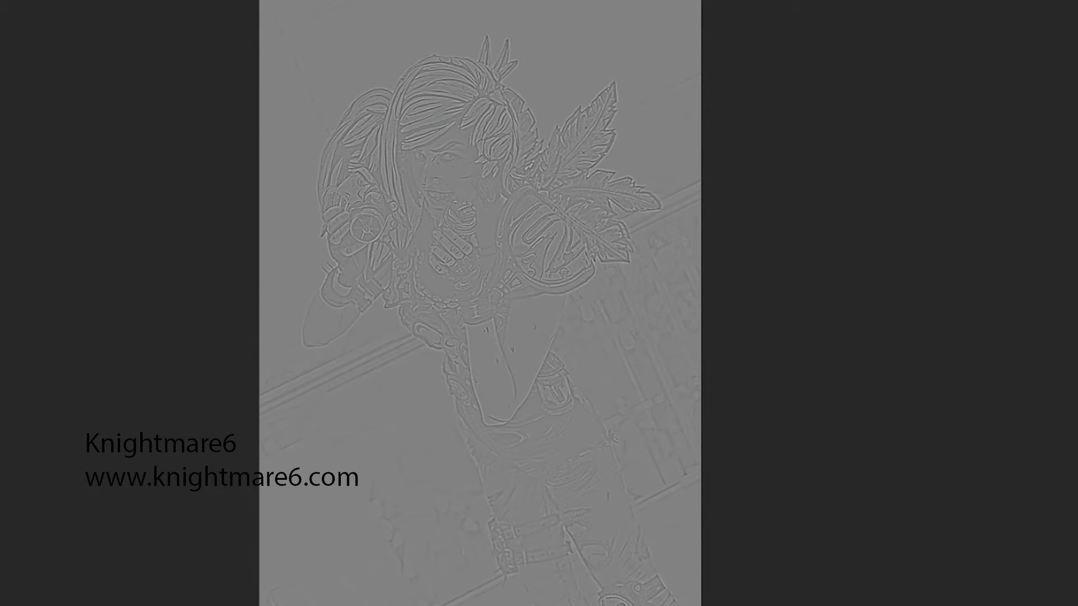
{"action": "key", "text": "shift+alt+o"}
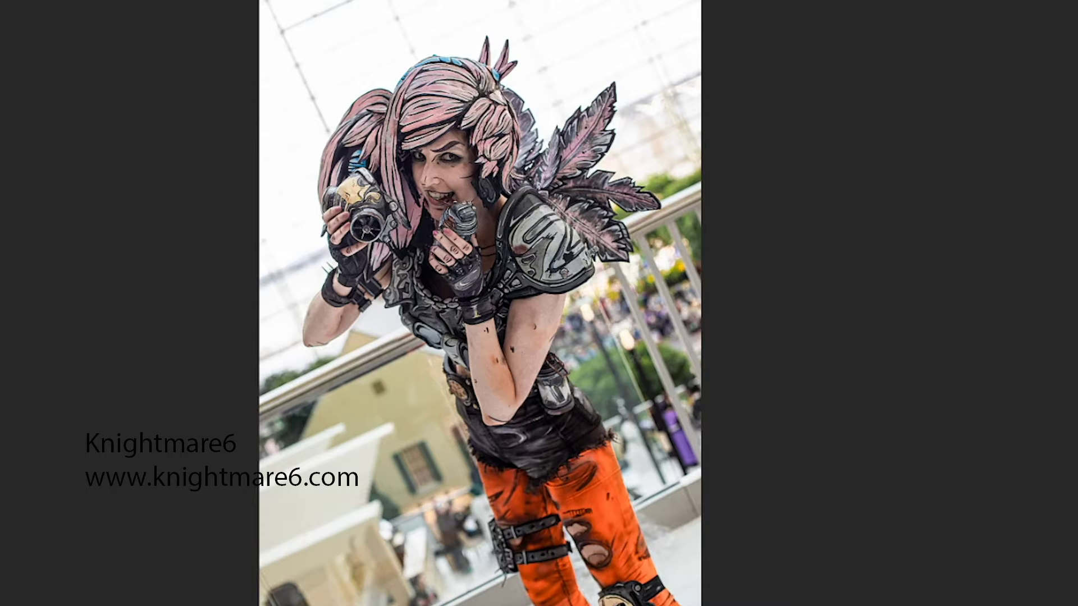
{"action": "left_click", "coordinate": [33, 2]}
{"action": "key", "text": "shift+ctrl+n"}
Create a new Overlay-mode layer and brush red over the top of the hair
{"action": "left_click", "coordinate": [483, 166]}
{"action": "left_click", "coordinate": [465, 383]}
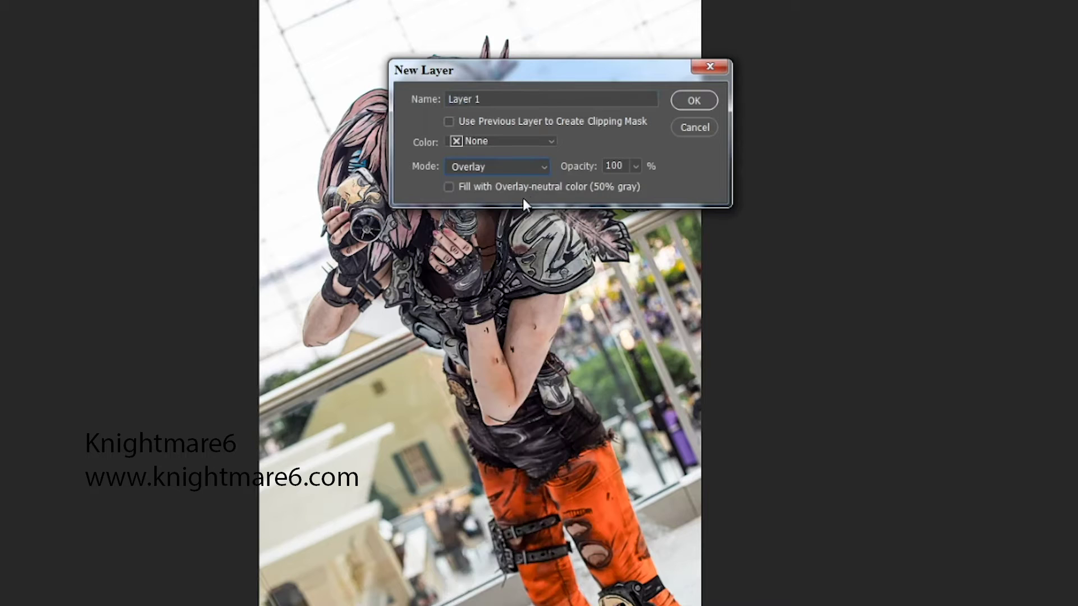
{"action": "left_click", "coordinate": [673, 101]}
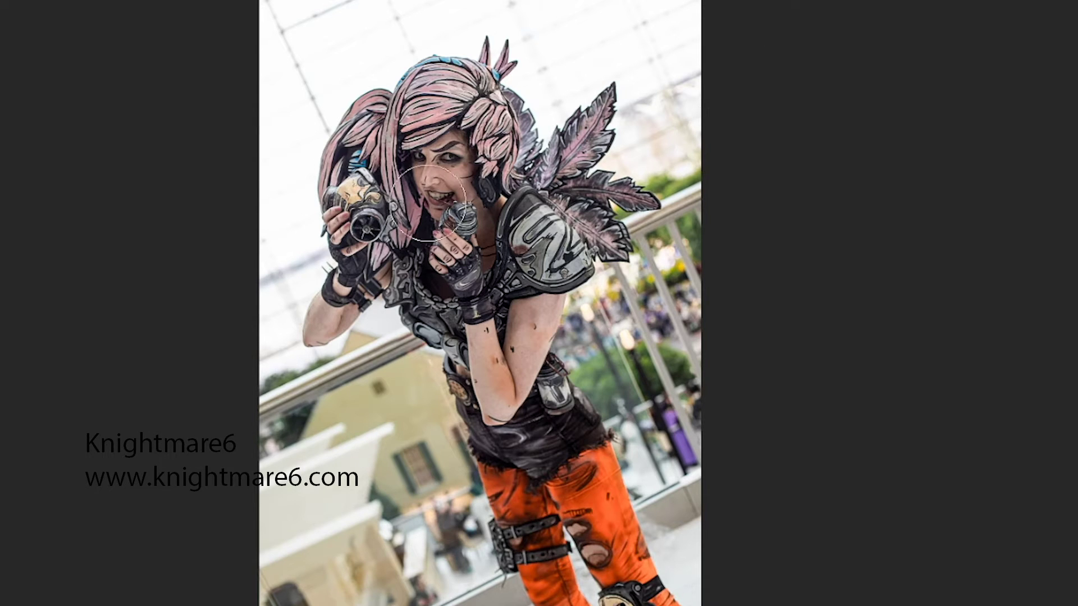
{"action": "left_click_drag", "start_coordinate": [404, 121], "coordinate": [449, 106]}
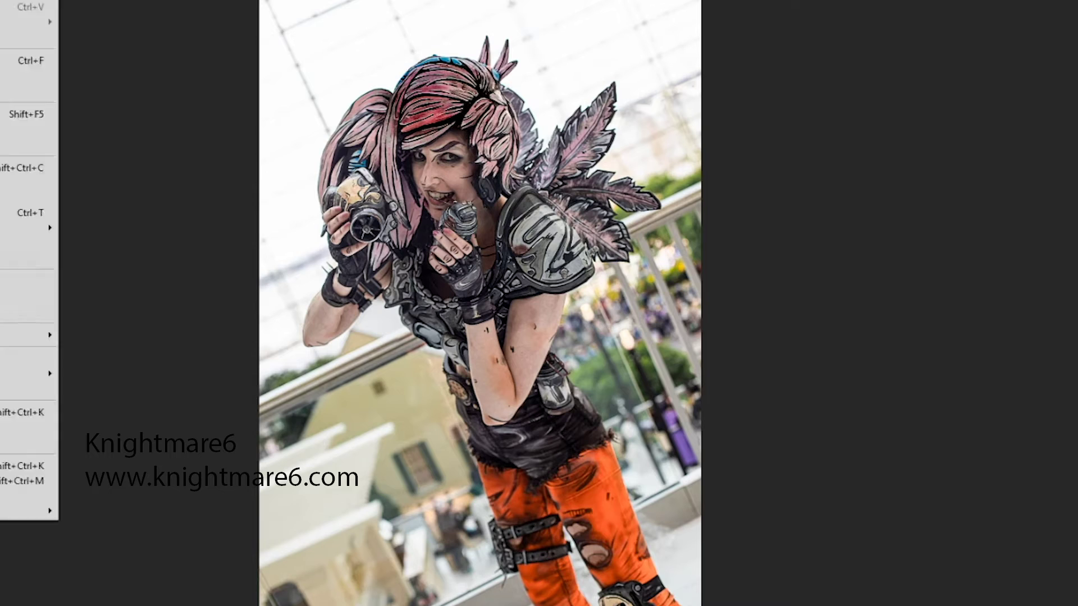
Undo the red strokes and lightly repaint the pink hair, resizing the brush as needed
{"action": "key", "text": "ctrl+z"}
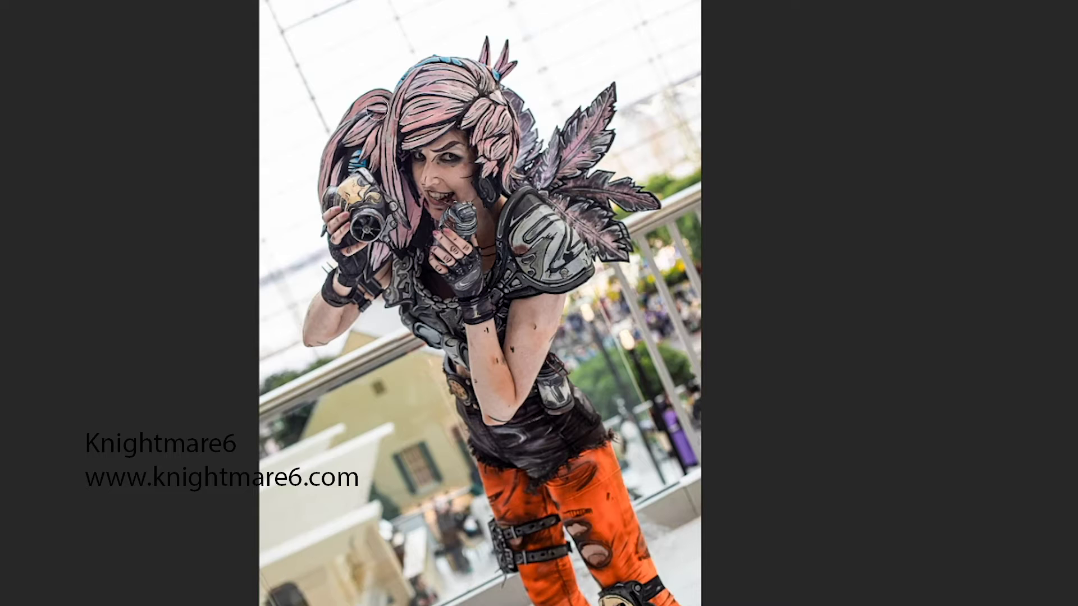
{"action": "left_click_drag", "start_coordinate": [428, 90], "coordinate": [433, 90]}
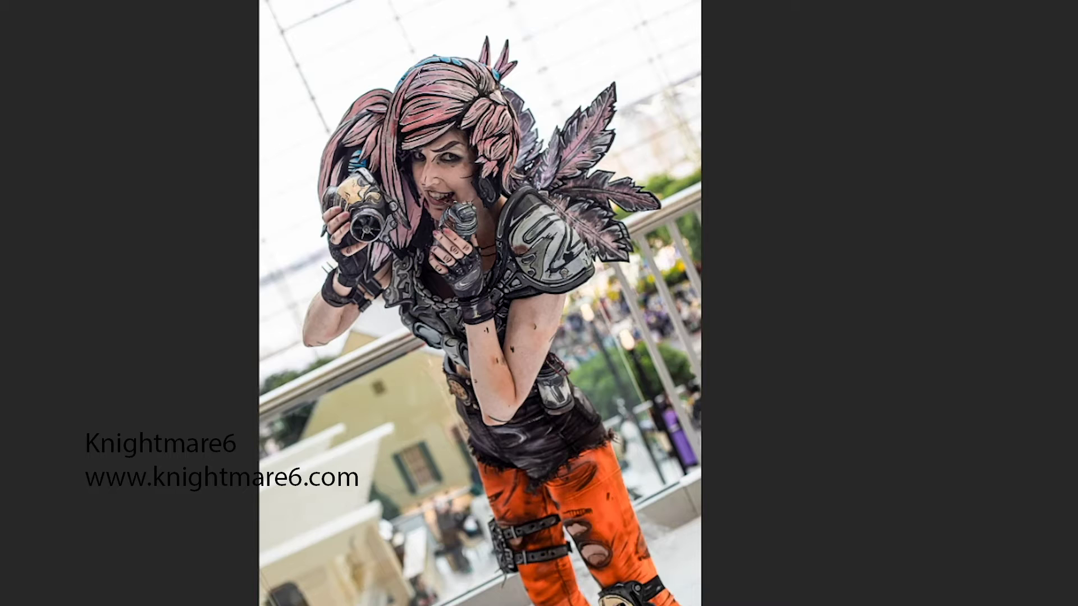
{"action": "key", "text": "bracketright"}
{"action": "key", "text": "bracketright"}
{"action": "key", "text": "bracketright"}
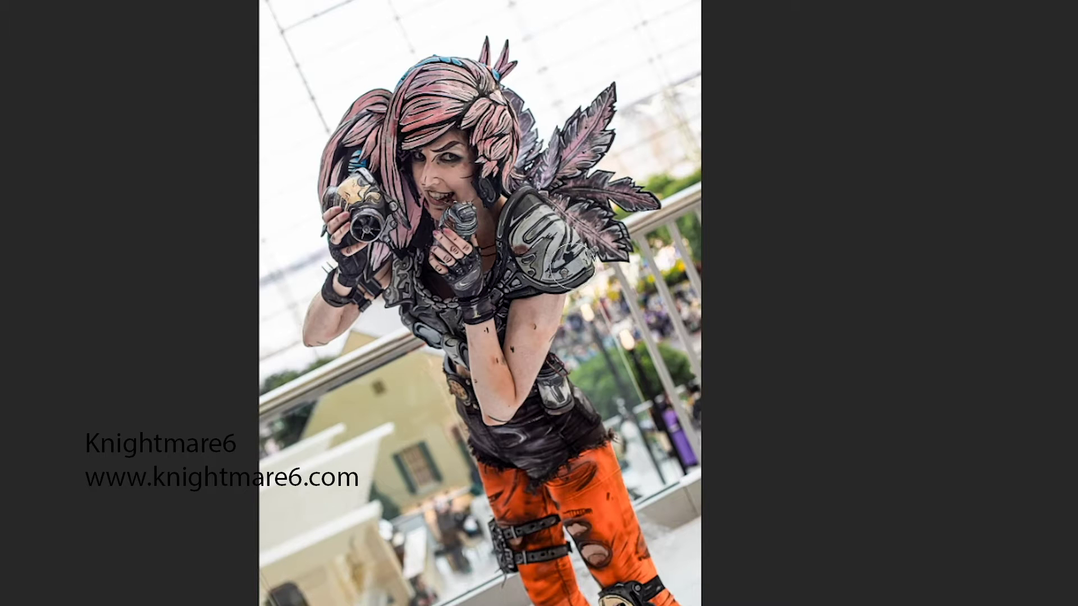
{"action": "key", "text": "bracketleft"}
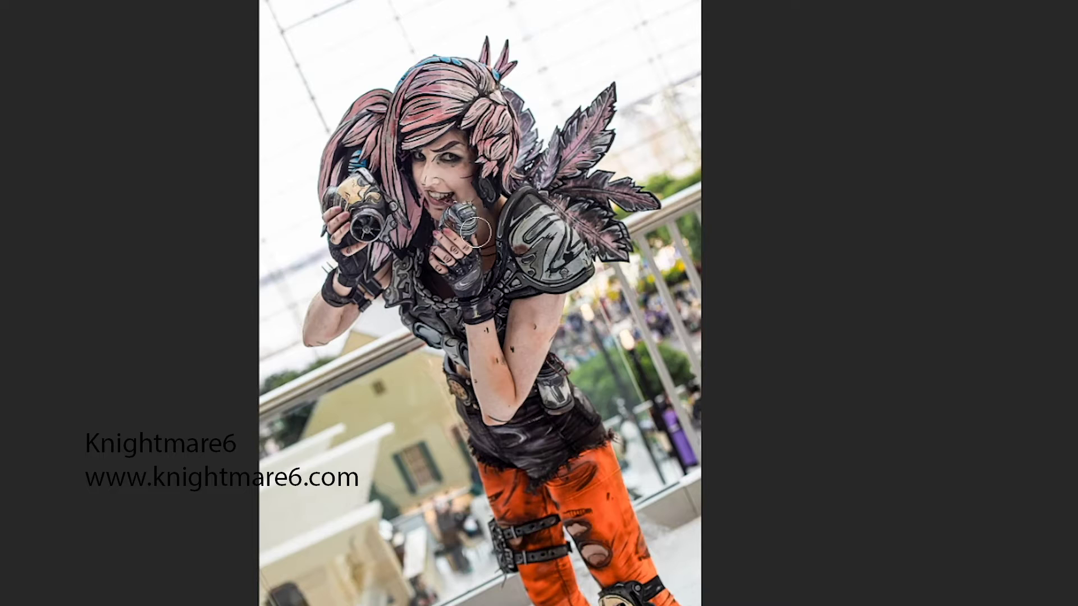
{"action": "key", "text": "bracketright"}
{"action": "key", "text": "bracketleft"}
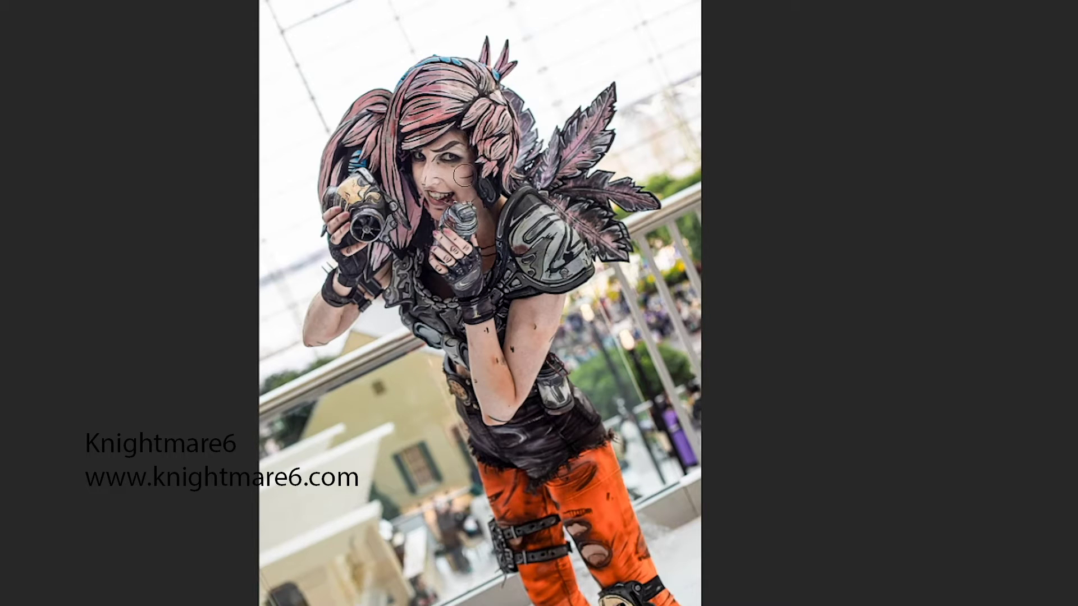
{"action": "key", "text": "ctrl+z"}
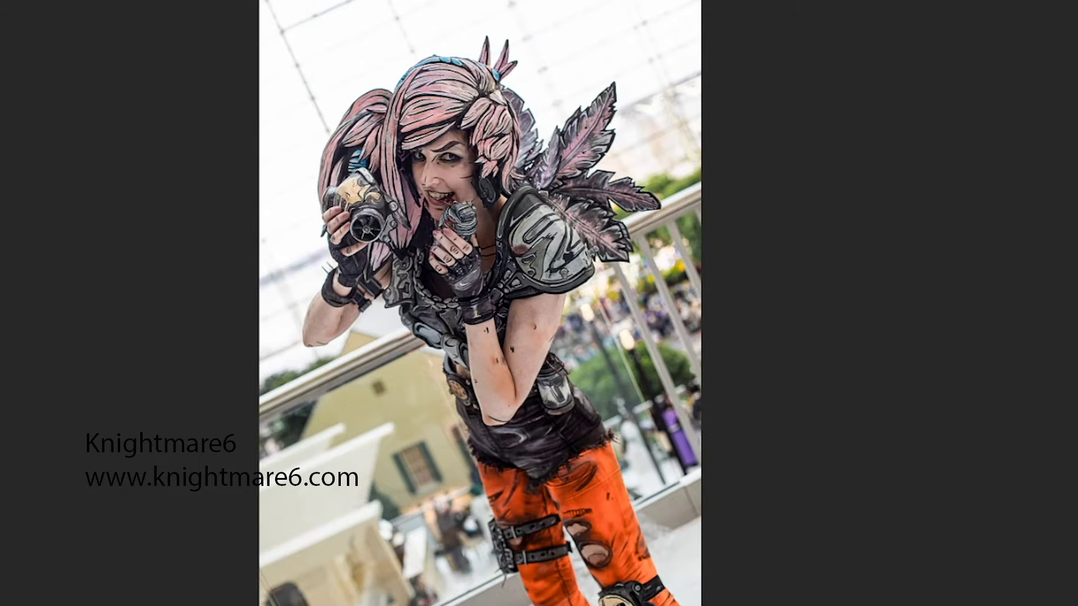
{"action": "key", "text": "ctrl+shift+z"}
{"action": "right_click", "coordinate": [196, 448]}
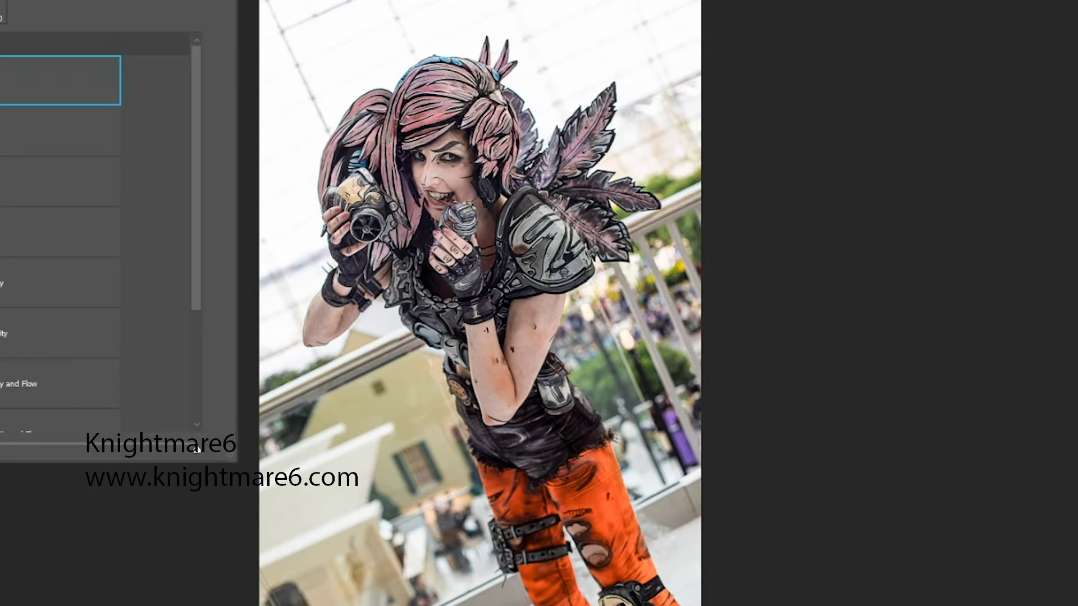
Burn darker shading into the gold camera prop, zooming in for finer detail
{"action": "key", "text": "Escape"}
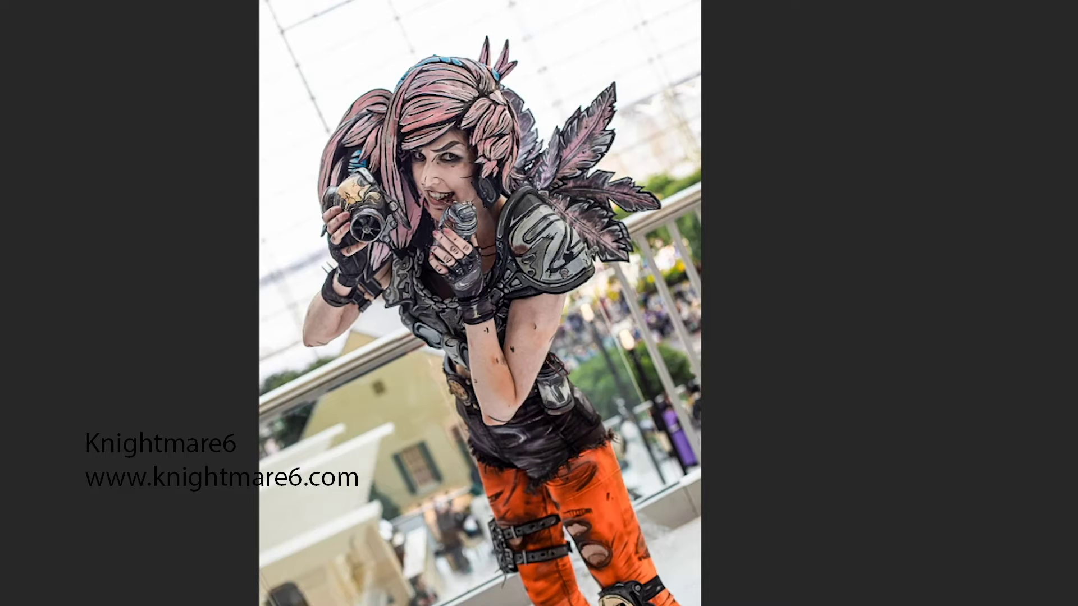
{"action": "left_click_drag", "start_coordinate": [359, 202], "coordinate": [363, 171]}
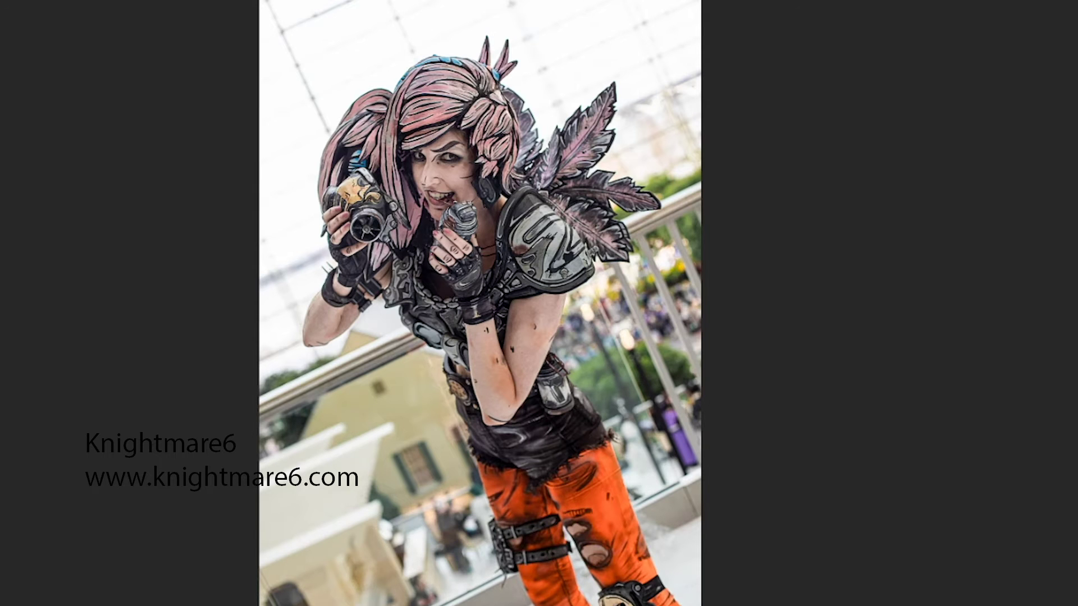
{"action": "key", "text": "ctrl+plus"}
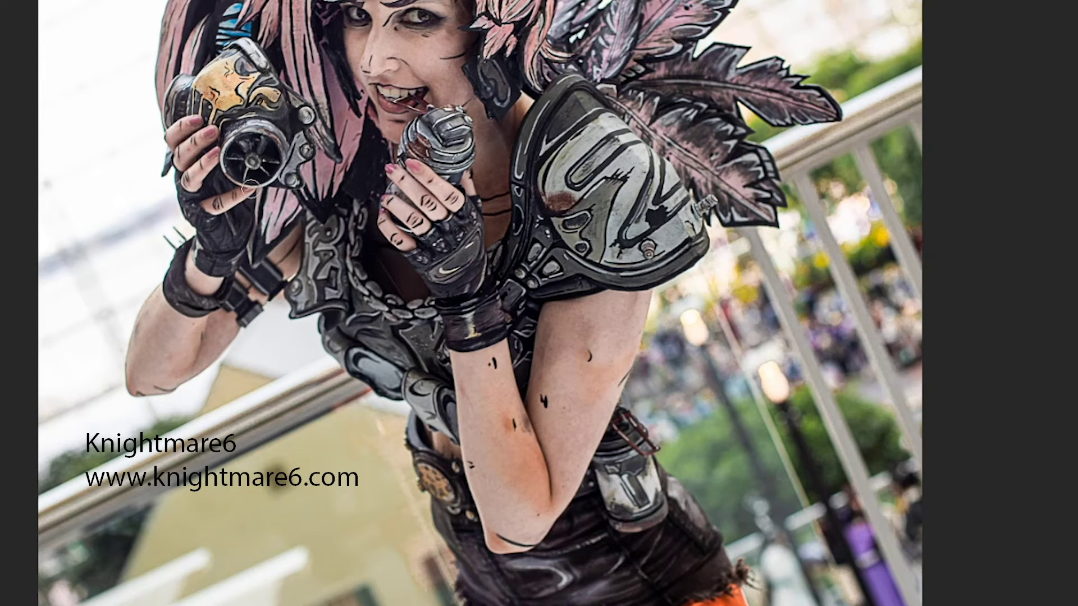
{"action": "scroll", "coordinate": [422, 180], "scroll_direction": "up", "scroll_amount": 3}
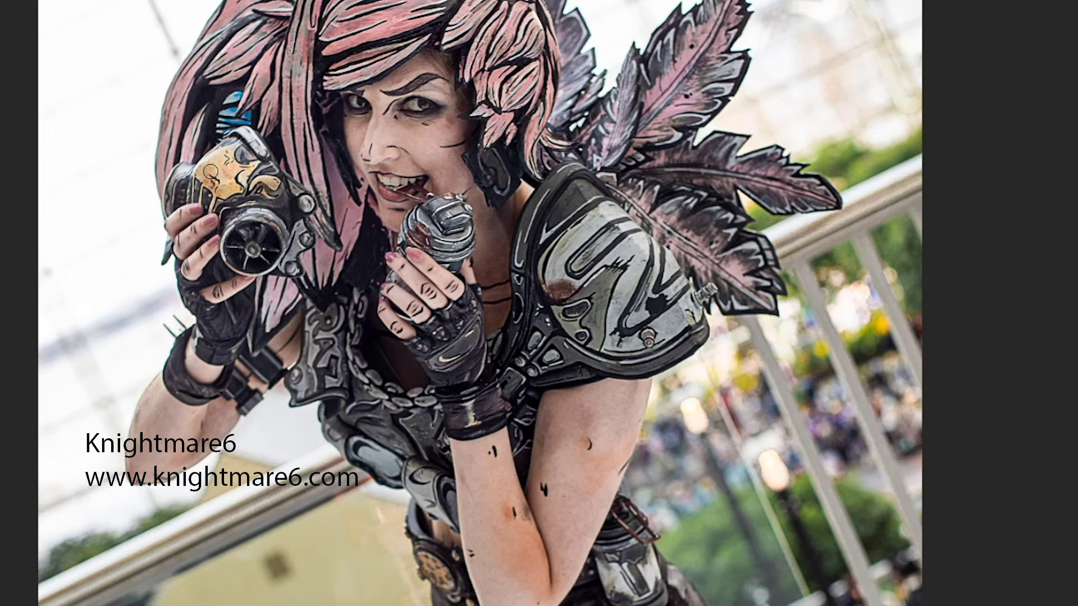
{"action": "scroll", "coordinate": [528, 99], "scroll_direction": "up", "scroll_amount": 2}
{"action": "scroll", "coordinate": [529, 93], "scroll_direction": "up", "scroll_amount": 3}
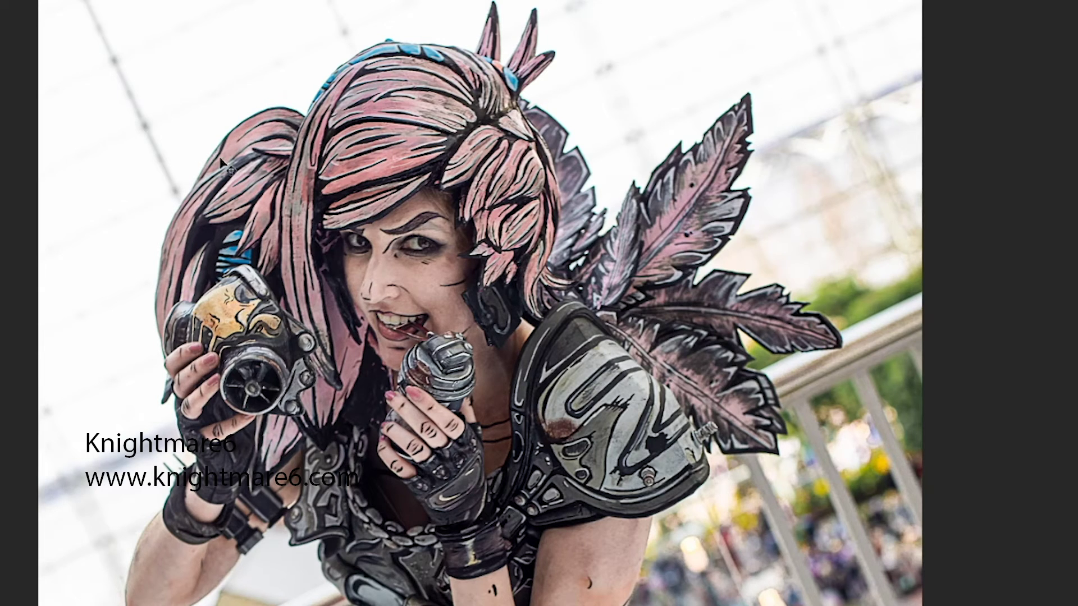
{"action": "key", "text": "ctrl+0"}
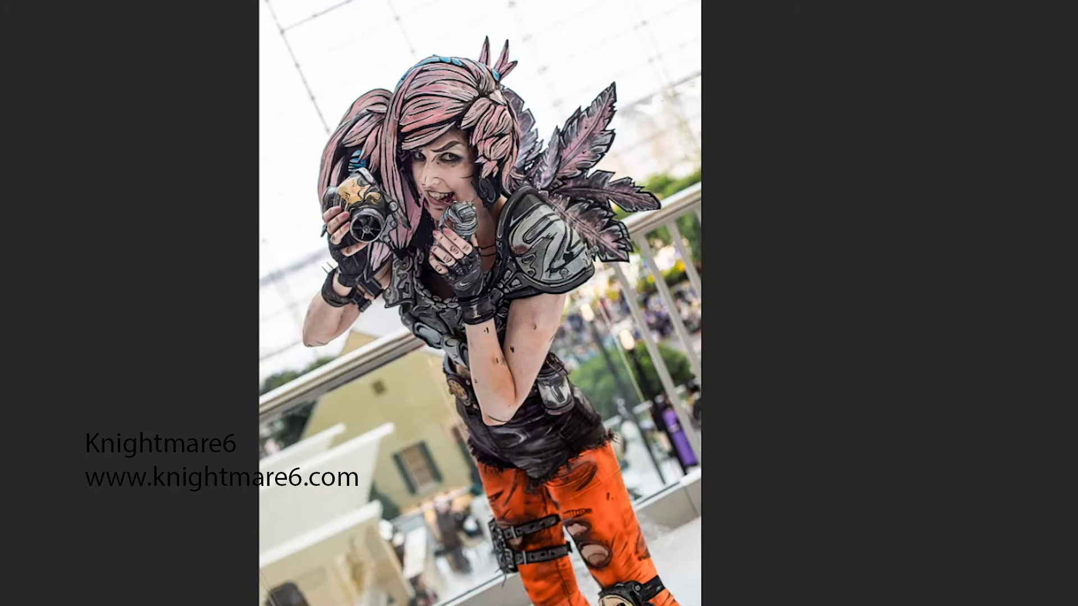
{"action": "key", "text": "alt+l"}
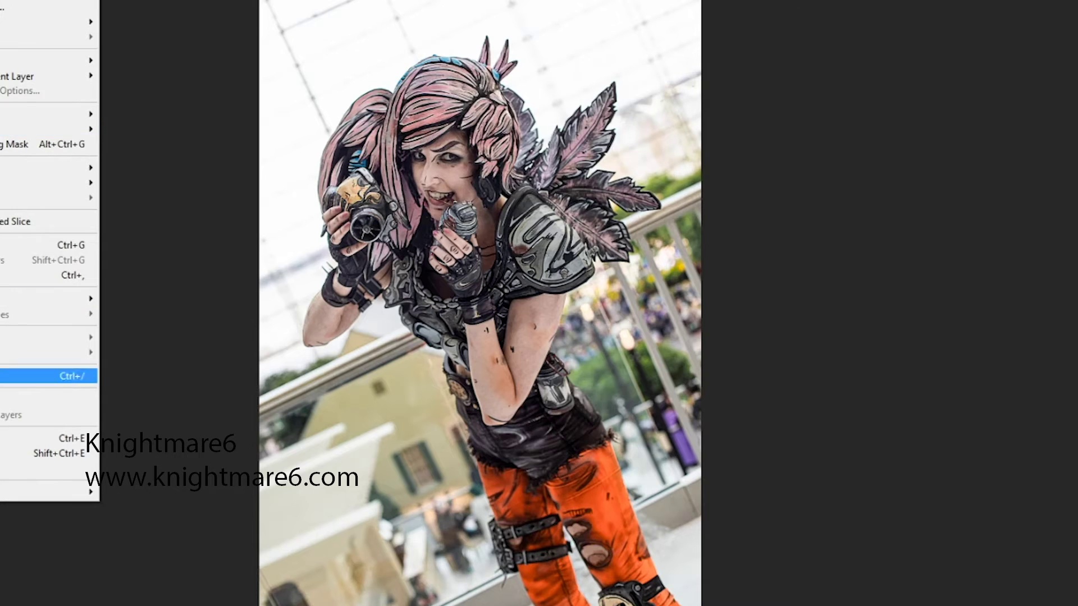
Apply the image onto itself with Multiply blending
{"action": "key", "text": "Escape"}
{"action": "key", "text": "Escape"}
{"action": "key", "text": "alt+i"}
{"action": "key", "text": "y"}
{"action": "left_click", "coordinate": [703, 80]}
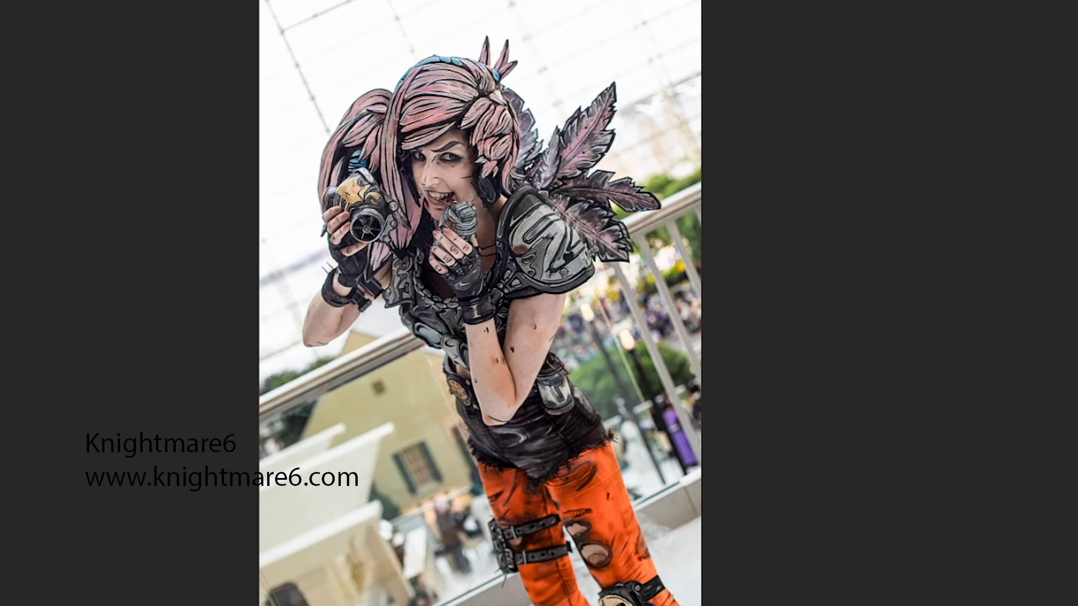
Duplicate Layer 2 and send the copy to ON1 Effects
{"action": "right_click", "coordinate": [1039, 281]}
{"action": "left_click", "coordinate": [1028, 97]}
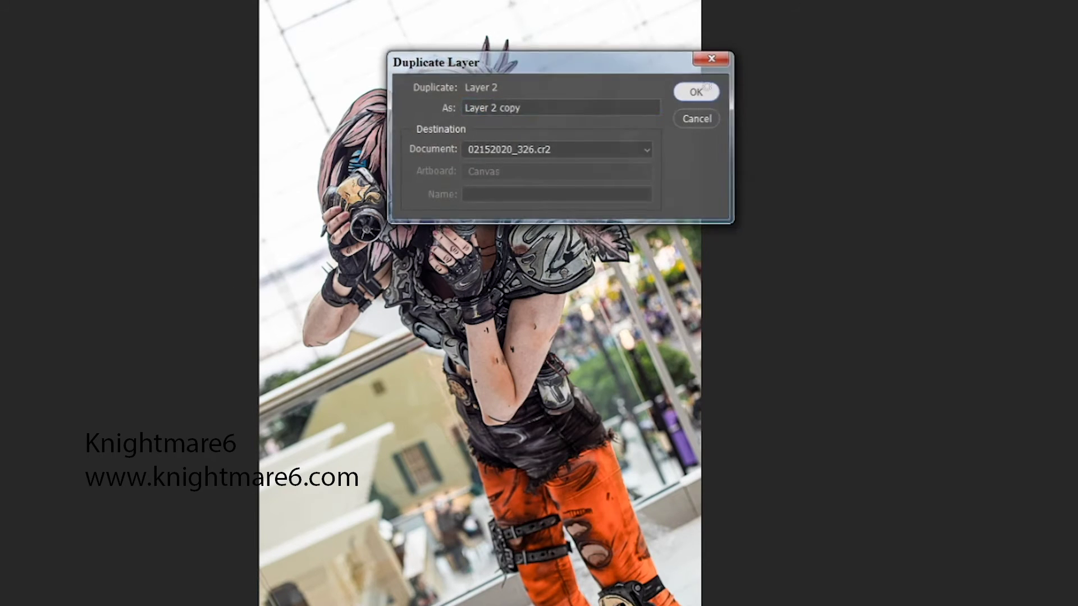
{"action": "left_click", "coordinate": [697, 92]}
{"action": "key", "text": "alt+t"}
{"action": "left_click", "coordinate": [252, 207]}
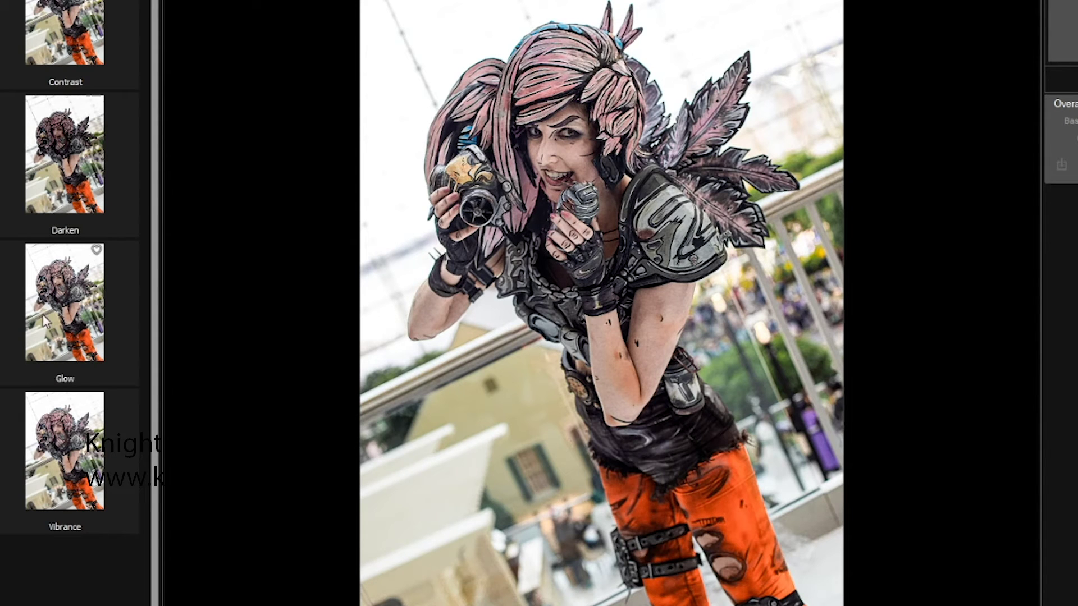
Apply the Glow preset with a tilted gradient mask, then add the Darken preset
{"action": "left_click", "coordinate": [45, 320]}
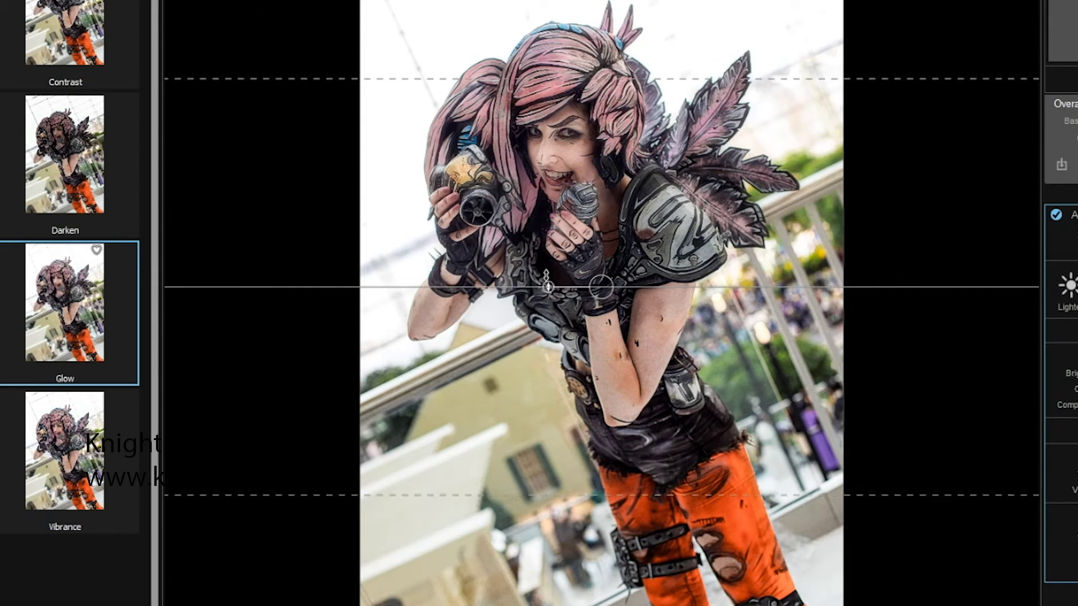
{"action": "left_click_drag", "start_coordinate": [635, 345], "coordinate": [952, 339]}
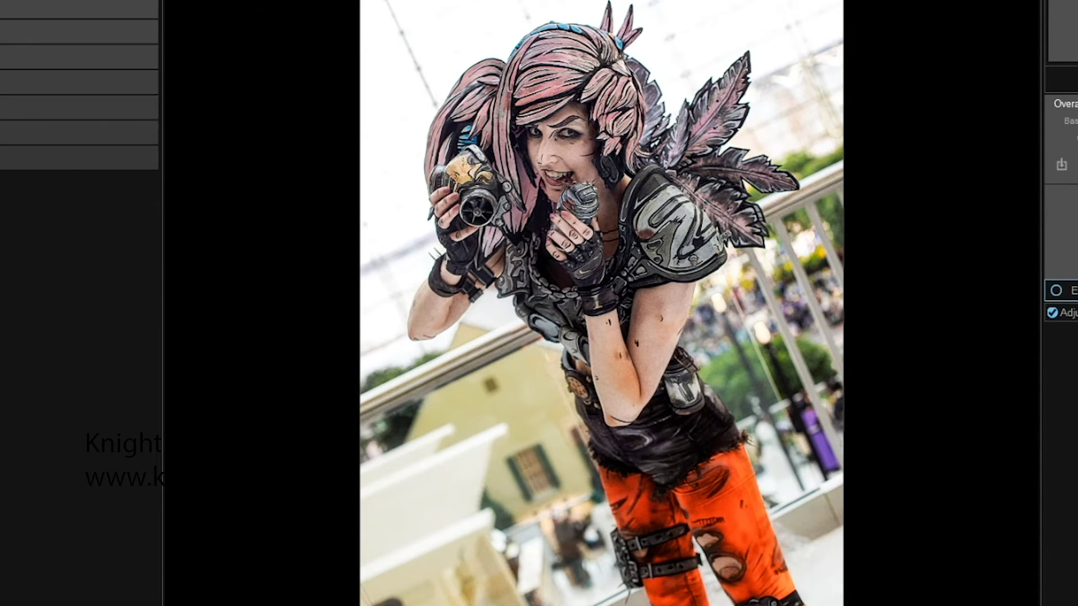
{"action": "left_click", "coordinate": [41, 186]}
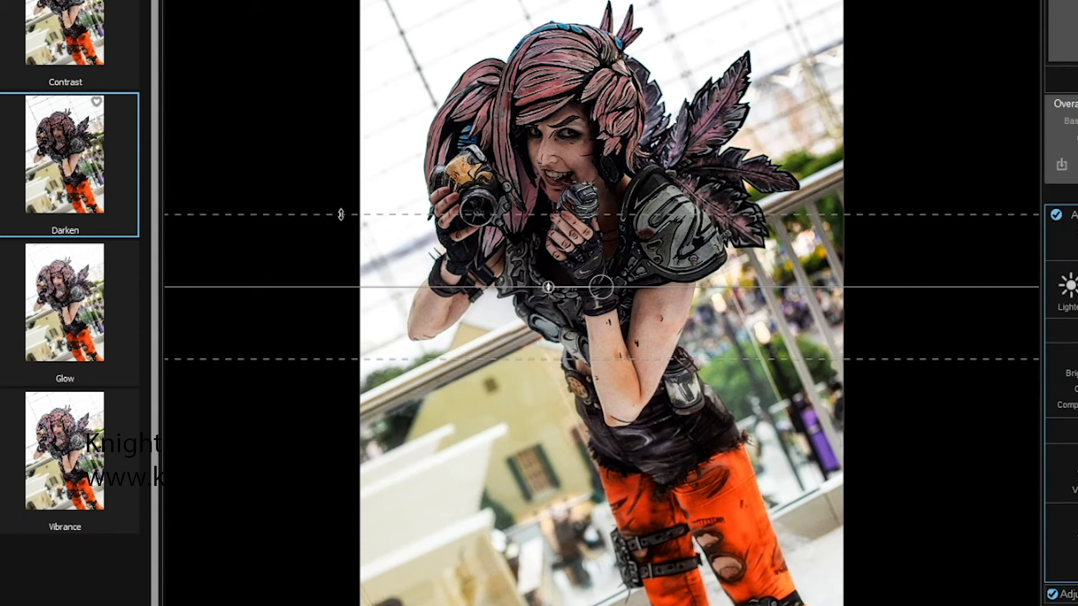
Widen the Darken gradient's transition and rotate it clockwise into a steep diagonal
{"action": "left_click_drag", "start_coordinate": [340, 214], "coordinate": [338, 91]}
{"action": "mouse_move", "coordinate": [549, 288]}
{"action": "left_mouse_down"}
{"action": "mouse_move", "coordinate": [841, 362]}
{"action": "mouse_move", "coordinate": [793, 308]}
{"action": "left_mouse_up"}
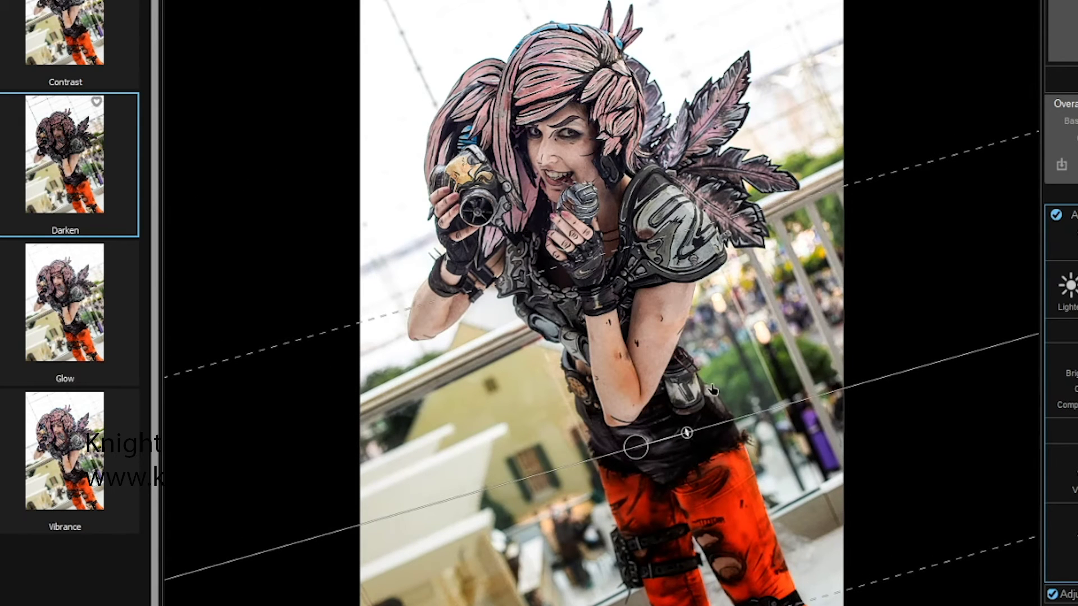
{"action": "mouse_move", "coordinate": [682, 431]}
{"action": "left_mouse_down"}
{"action": "mouse_move", "coordinate": [685, 400]}
{"action": "mouse_move", "coordinate": [691, 446]}
{"action": "left_mouse_up"}
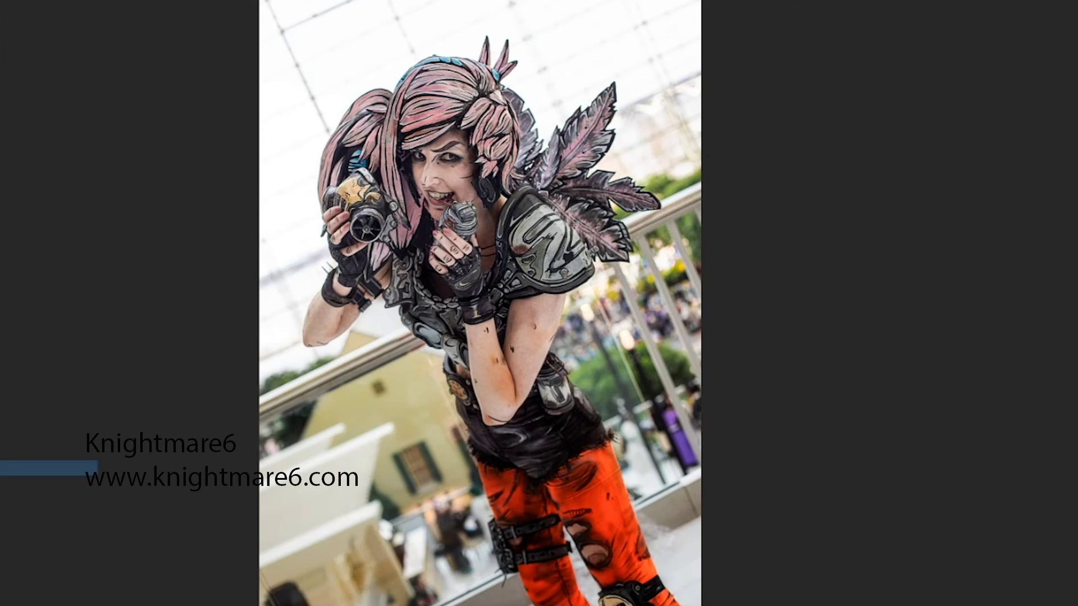
Resize the whole image to 2527 px tall in Image Size
{"action": "key", "text": "ctrl+a"}
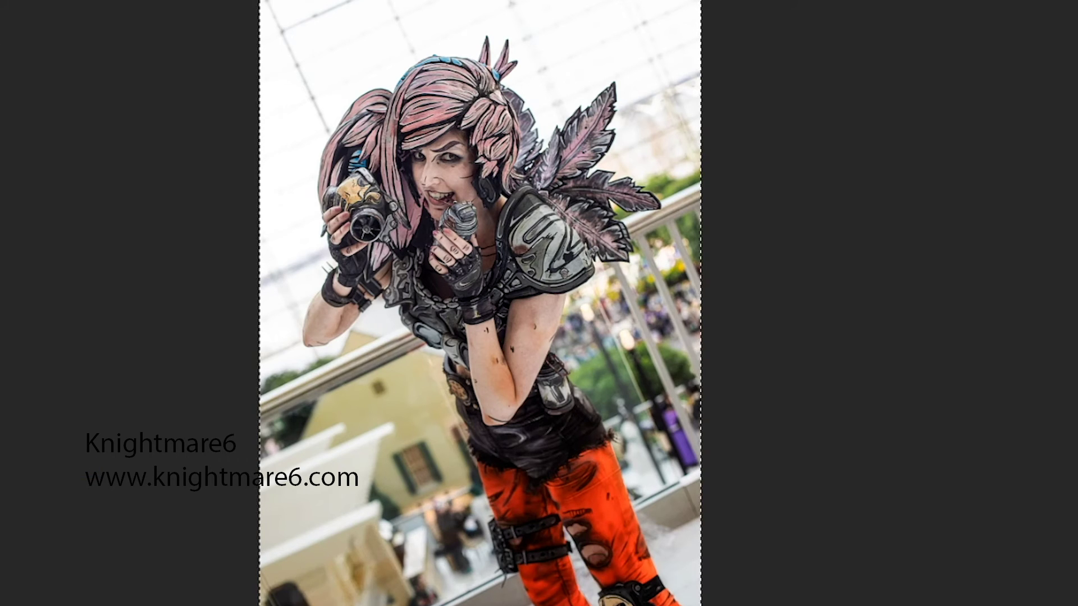
{"action": "key", "text": "ctrl+alt+i"}
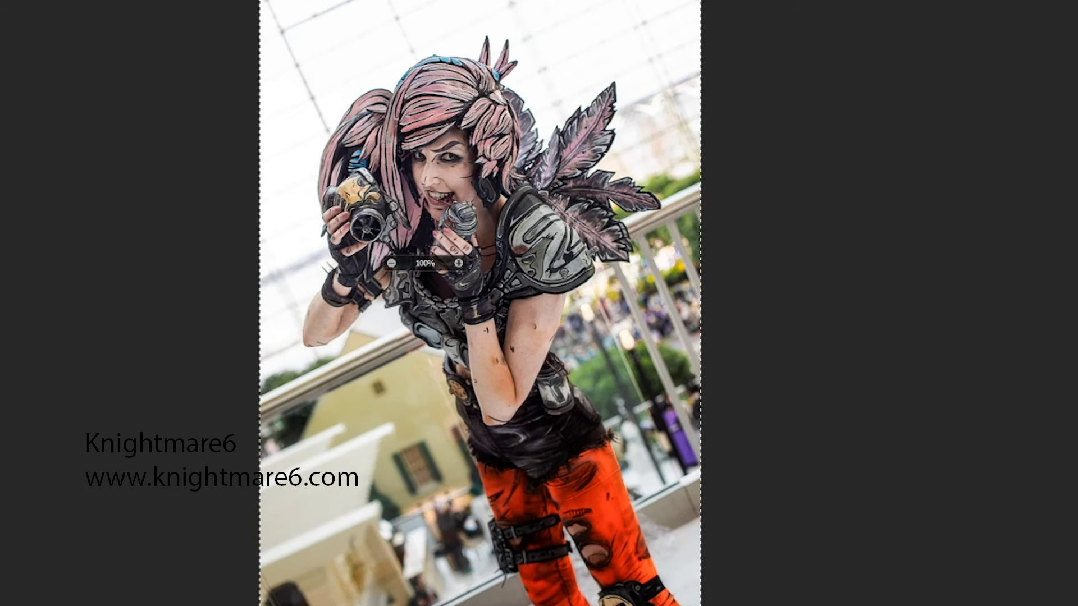
{"action": "key", "text": "Tab"}
{"action": "type", "text": "2527"}
{"action": "key", "text": "Return"}
Scale the photo layer down, rotate it slightly clockwise, and nudge it down
{"action": "key", "text": "ctrl+plus"}
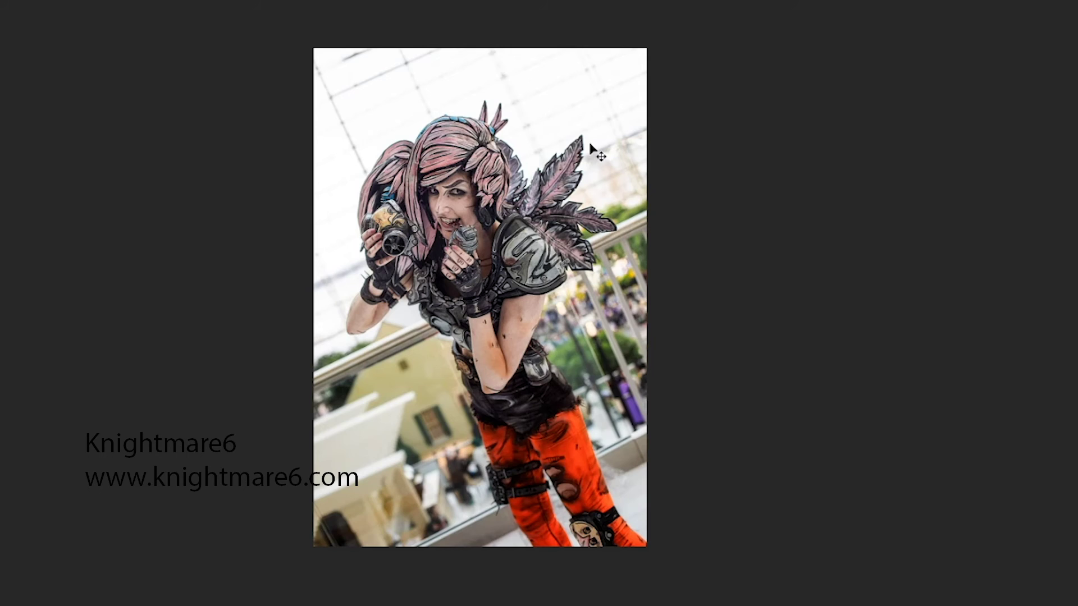
{"action": "key", "text": "ctrl+1"}
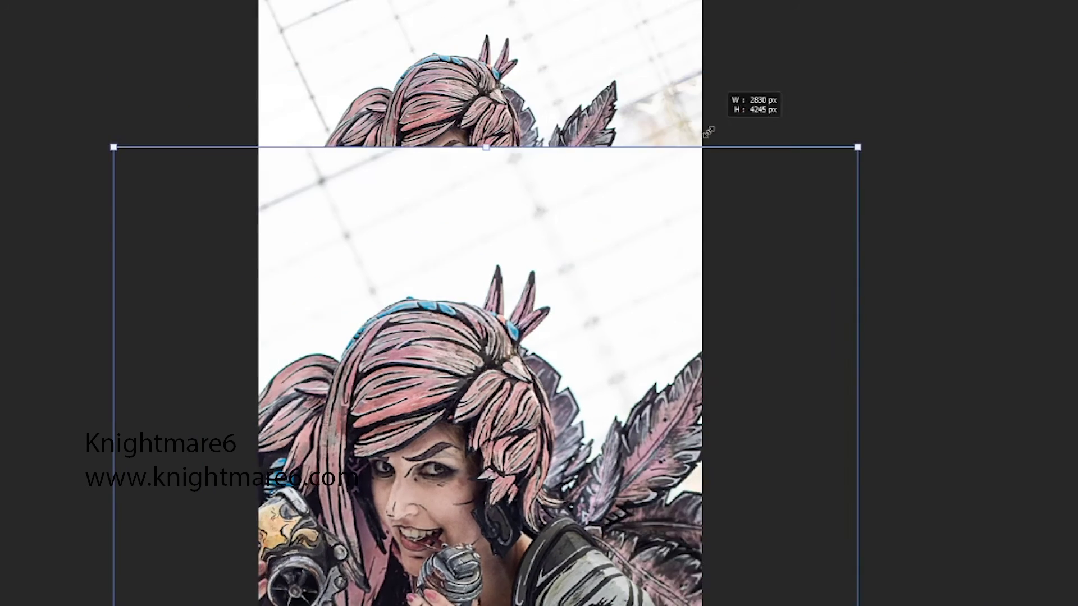
{"action": "mouse_move", "coordinate": [856, 146]}
{"action": "left_mouse_down"}
{"action": "mouse_move", "coordinate": [796, 238]}
{"action": "mouse_move", "coordinate": [857, 337]}
{"action": "mouse_move", "coordinate": [790, 144]}
{"action": "left_mouse_up"}
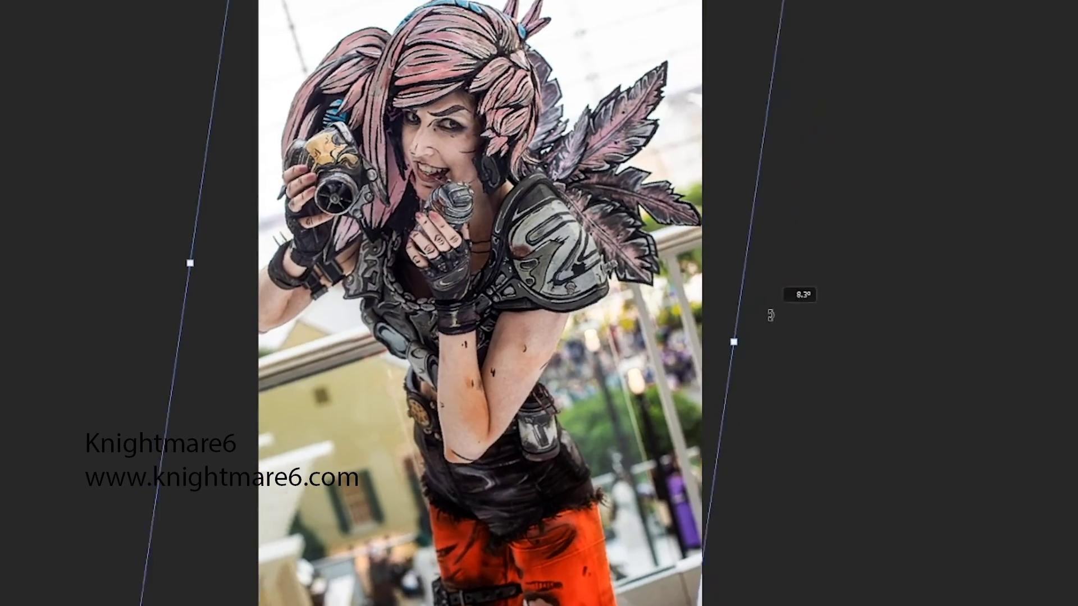
{"action": "mouse_move", "coordinate": [789, 368]}
{"action": "left_mouse_down"}
{"action": "mouse_move", "coordinate": [738, 330]}
{"action": "mouse_move", "coordinate": [745, 344]}
{"action": "mouse_move", "coordinate": [730, 312]}
{"action": "mouse_move", "coordinate": [772, 304]}
{"action": "left_mouse_up"}
{"action": "key", "text": "ctrl+z"}
{"action": "key", "text": "Down"}
{"action": "key", "text": "Down"}
{"action": "key", "text": "Down"}
{"action": "key", "text": "Down"}
{"action": "key", "text": "Down"}
{"action": "key", "text": "Down"}
{"action": "key", "text": "Down"}
{"action": "key", "text": "Down"}
{"action": "key", "text": "Down"}
{"action": "key", "text": "Down"}
{"action": "key", "text": "Down"}
{"action": "key", "text": "Down"}
{"action": "key", "text": "Down"}
{"action": "key", "text": "Down"}
{"action": "key", "text": "Down"}
{"action": "key", "text": "Down"}
{"action": "key", "text": "Down"}
{"action": "key", "text": "Down"}
{"action": "key", "text": "Down"}
{"action": "key", "text": "Down"}
{"action": "key", "text": "Down"}
{"action": "key", "text": "Down"}
{"action": "key", "text": "Down"}
{"action": "key", "text": "Down"}
{"action": "key", "text": "Return"}
{"action": "right_click", "coordinate": [1006, 25]}
Duplicate the photo layer and apply a 7-pixel High Pass filter to the copy
{"action": "left_click", "coordinate": [1045, 96]}
{"action": "left_click", "coordinate": [683, 93]}
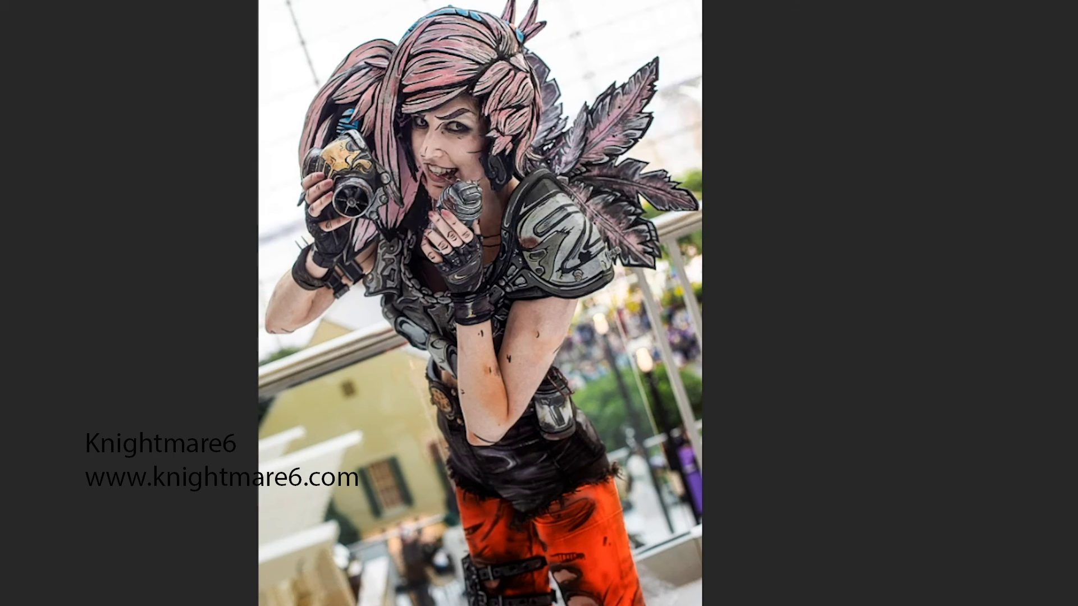
{"action": "left_click", "coordinate": [34, 1]}
{"action": "left_click", "coordinate": [260, 197]}
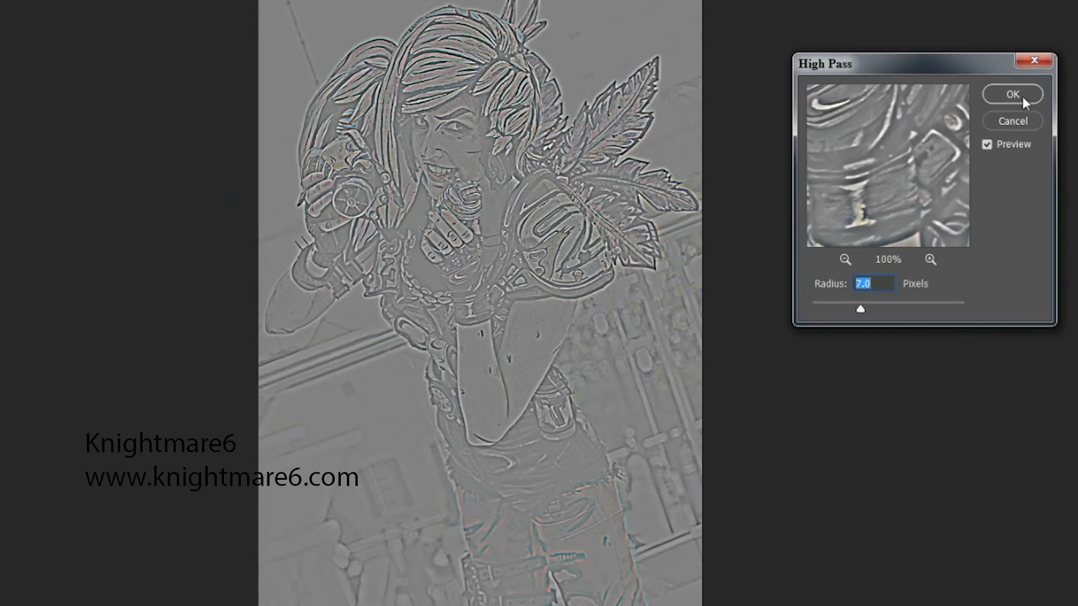
{"action": "left_click", "coordinate": [1013, 94]}
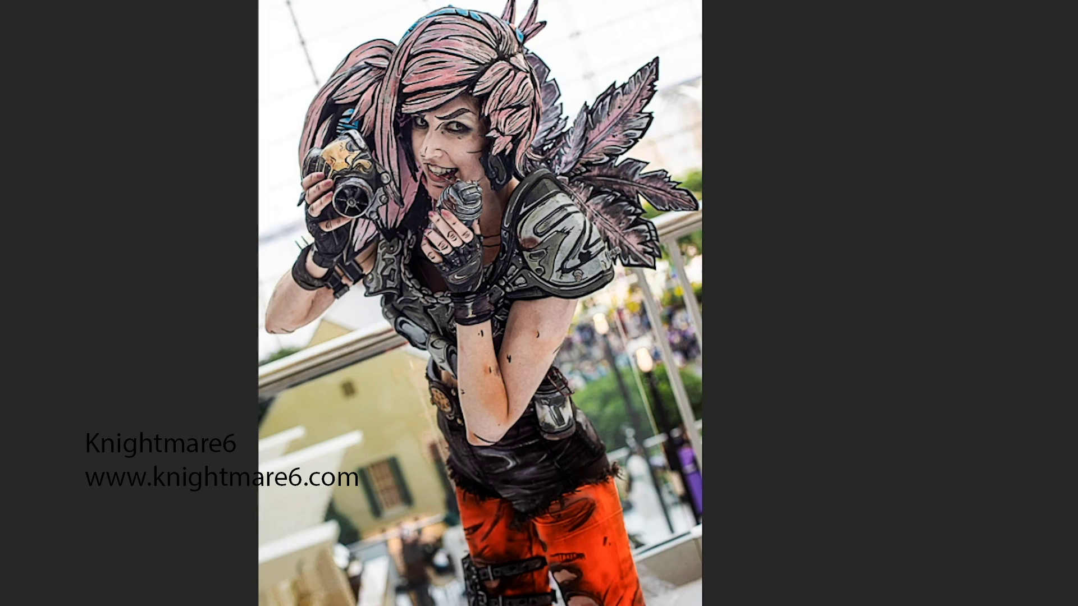
Convert the image to the sRGB IEC61966-2.1 colour profile
{"action": "left_click", "coordinate": [33, 1]}
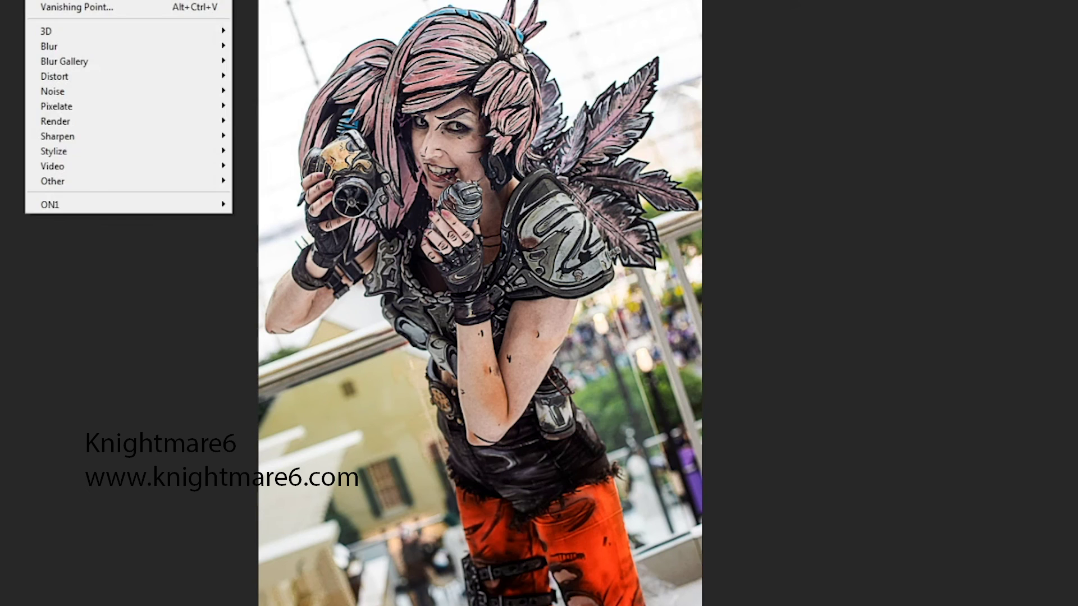
{"action": "left_click", "coordinate": [28, 443]}
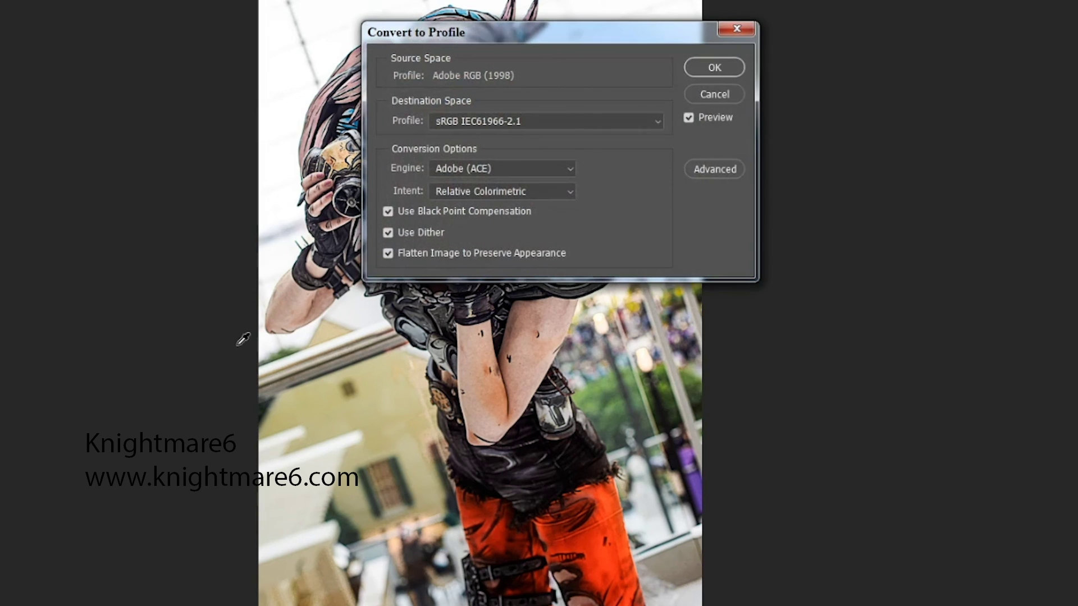
{"action": "left_click", "coordinate": [709, 70]}
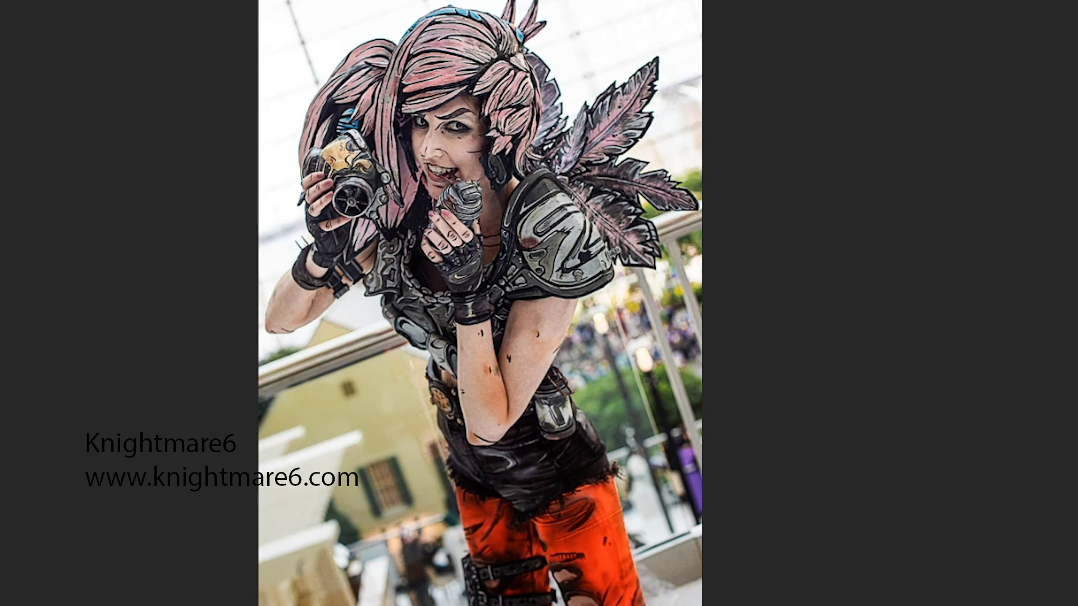
Save the image as a JPEG file, accepting the JPEG quality options
{"action": "left_click", "coordinate": [17, 58]}
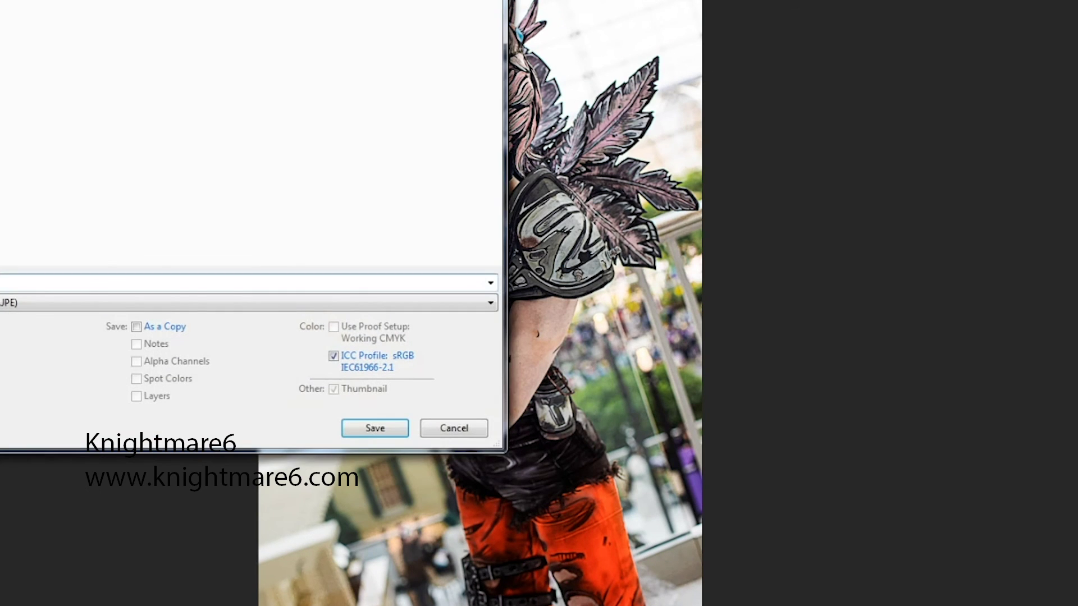
{"action": "left_click", "coordinate": [375, 428]}
{"action": "left_click", "coordinate": [666, 68]}
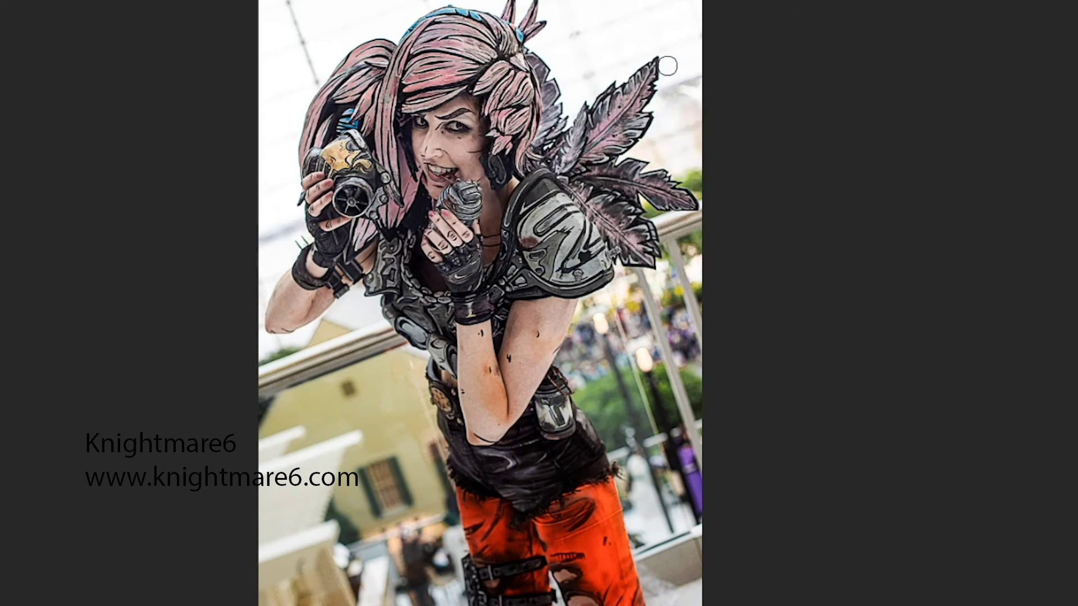